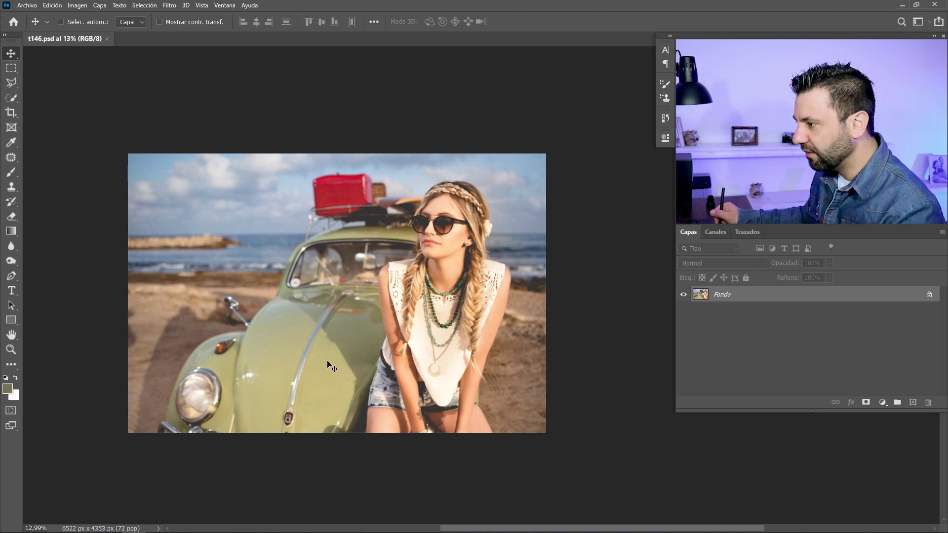
# Open the Color Range dialog and test samples on the sky, skin and white top.
pyautogui.click(144, 7)
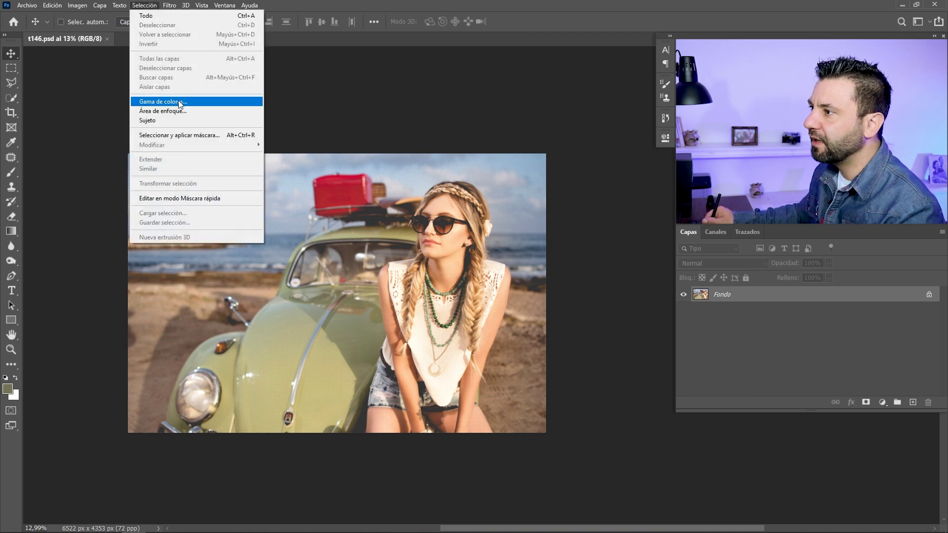
pyautogui.click(181, 102)
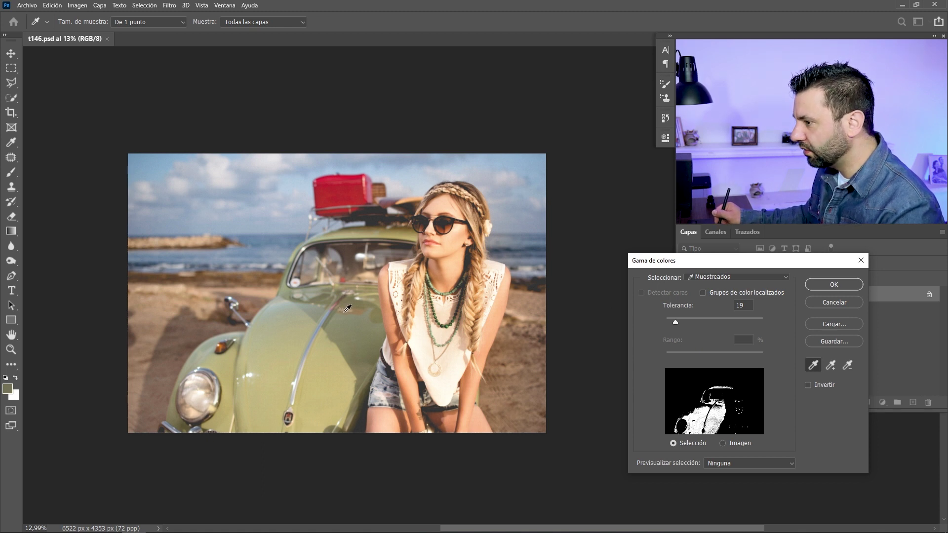
pyautogui.click(256, 251)
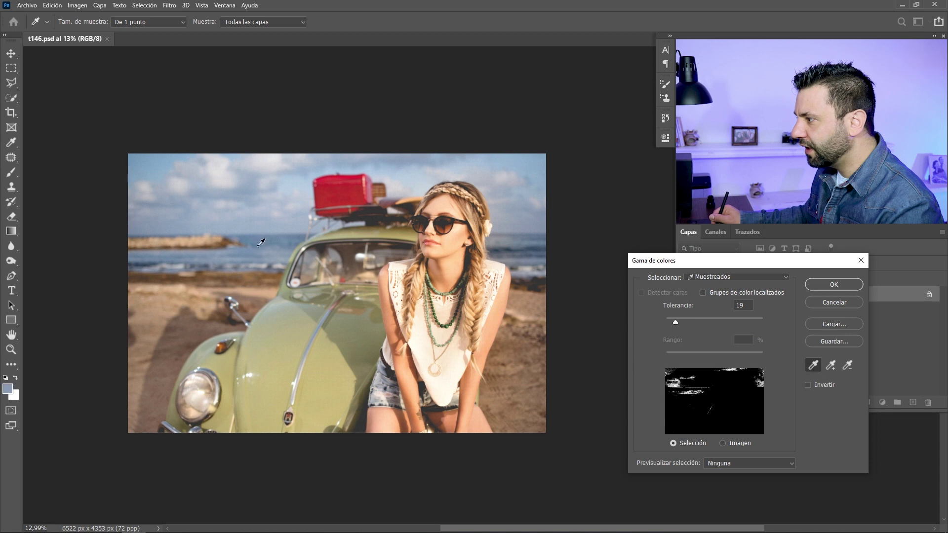
pyautogui.click(435, 310)
pyautogui.click(406, 348)
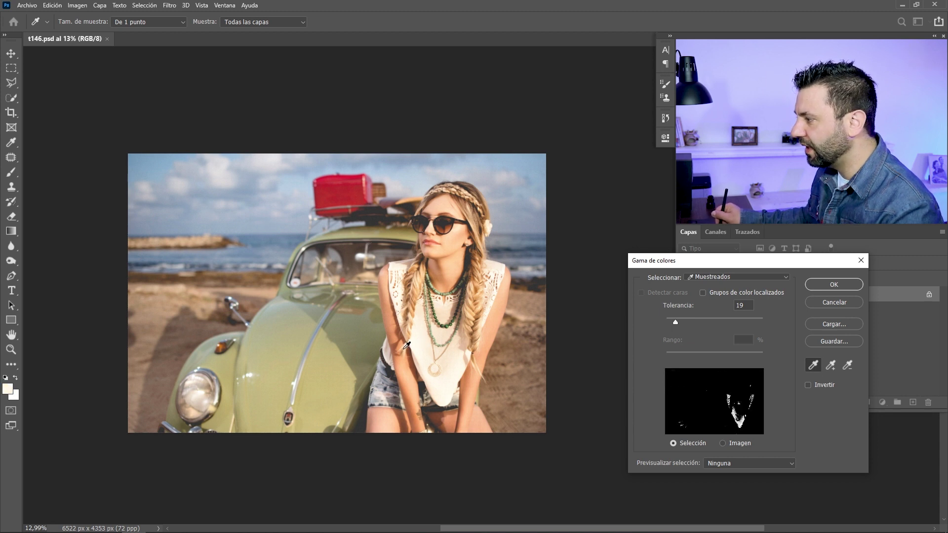
# Sample the green car body at several spots, including its highlights.
pyautogui.click(339, 352)
pyautogui.click(279, 346)
pyautogui.click(273, 374)
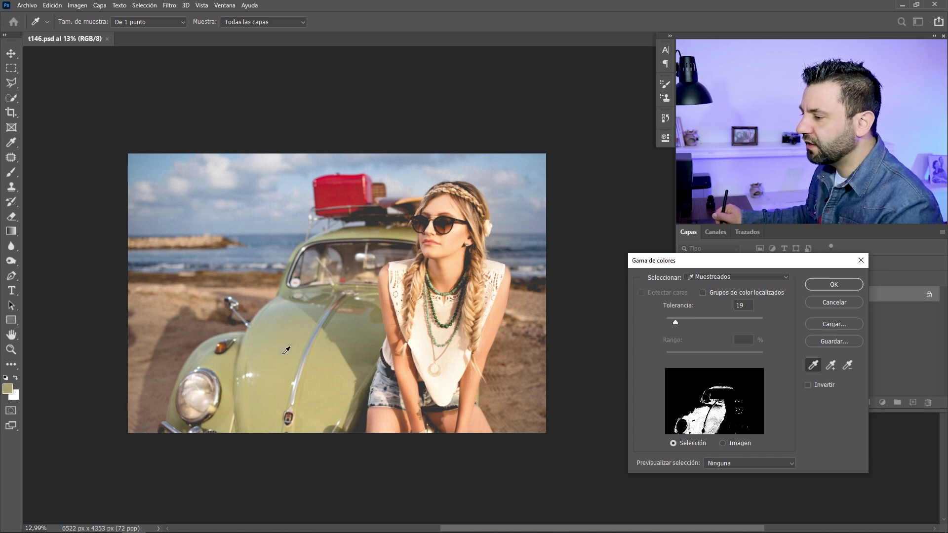
pyautogui.click(279, 357)
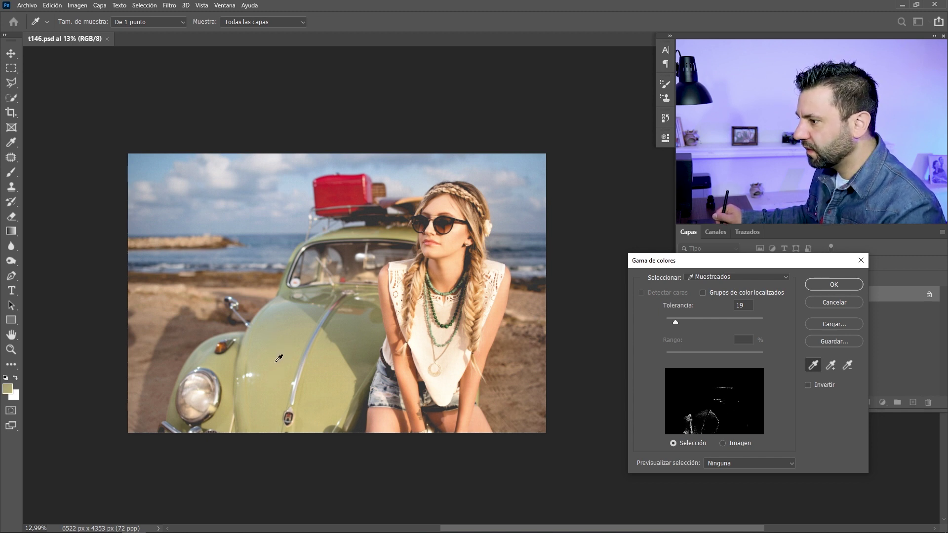
pyautogui.click(278, 349)
pyautogui.click(280, 340)
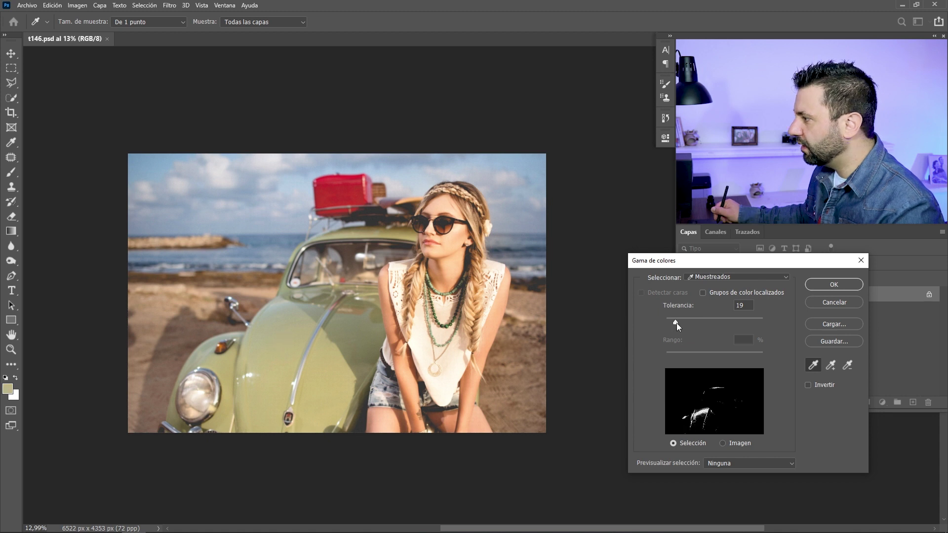
# Settle the Color Range tolerance at about 40 and switch to adding samples.
pyautogui.moveTo(676, 323); pyautogui.dragTo(690, 321)
pyautogui.click(296, 363)
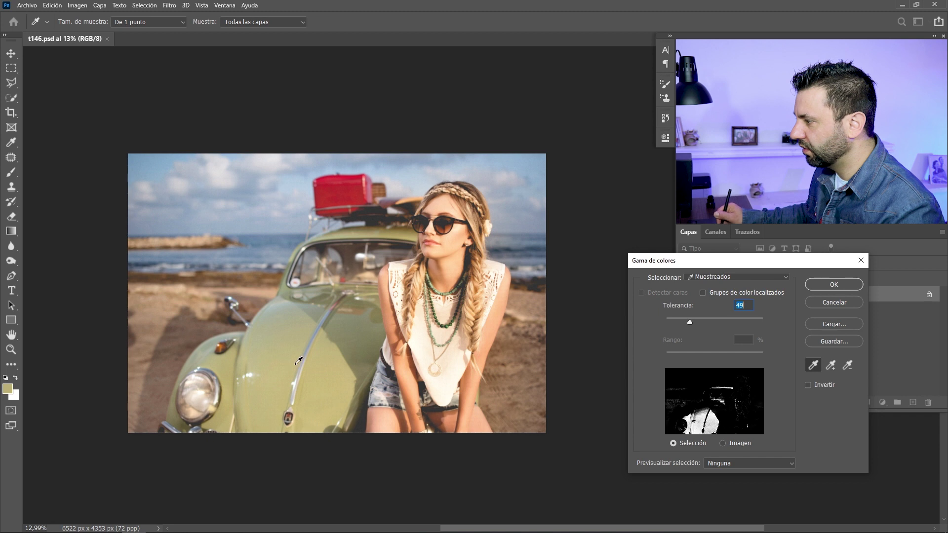
pyautogui.moveTo(688, 322); pyautogui.dragTo(685, 322)
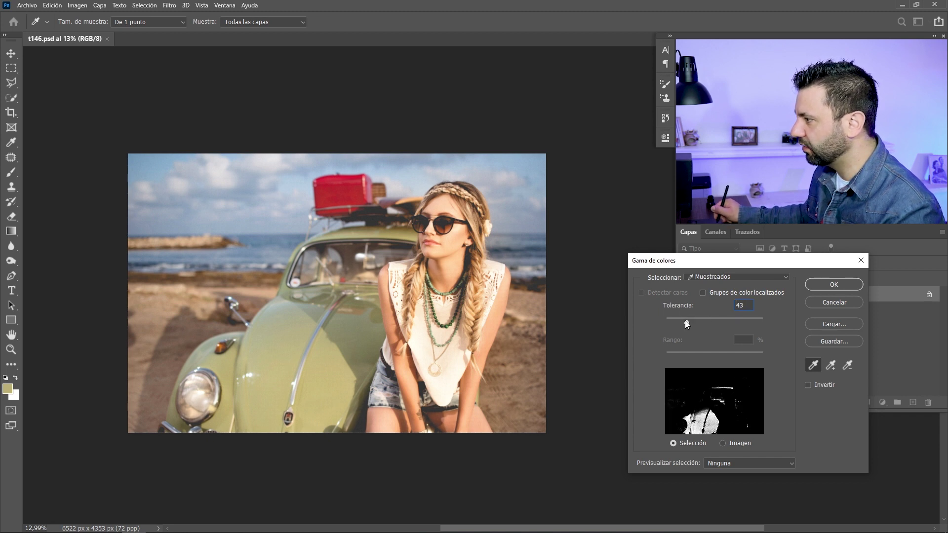
pyautogui.click(832, 366)
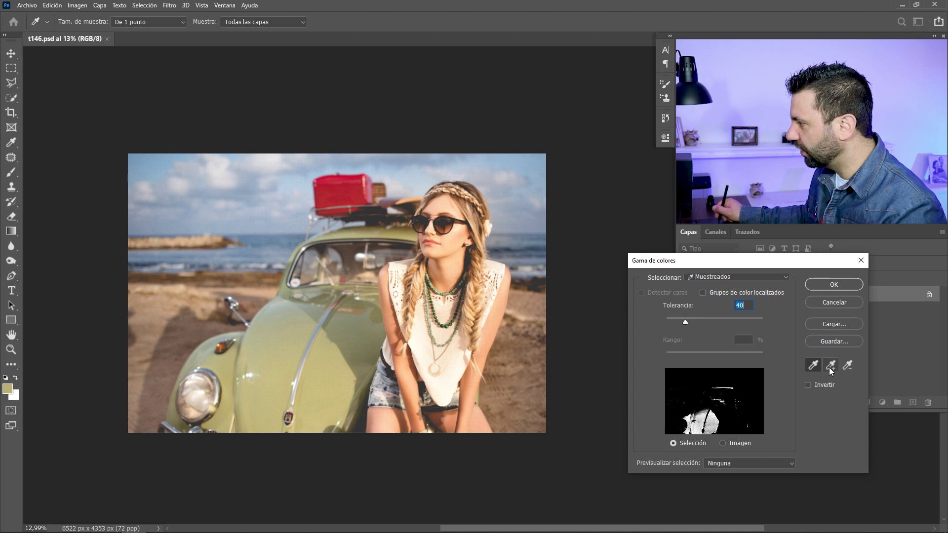
# Add car-body tones, subtract the sand and background colours, and raise tolerance to 73.
pyautogui.click(352, 331)
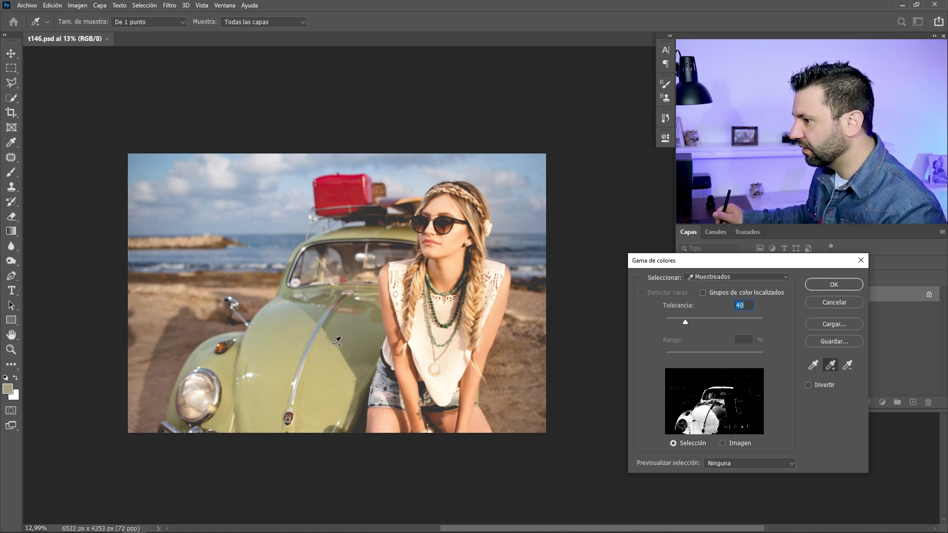
pyautogui.click(848, 366)
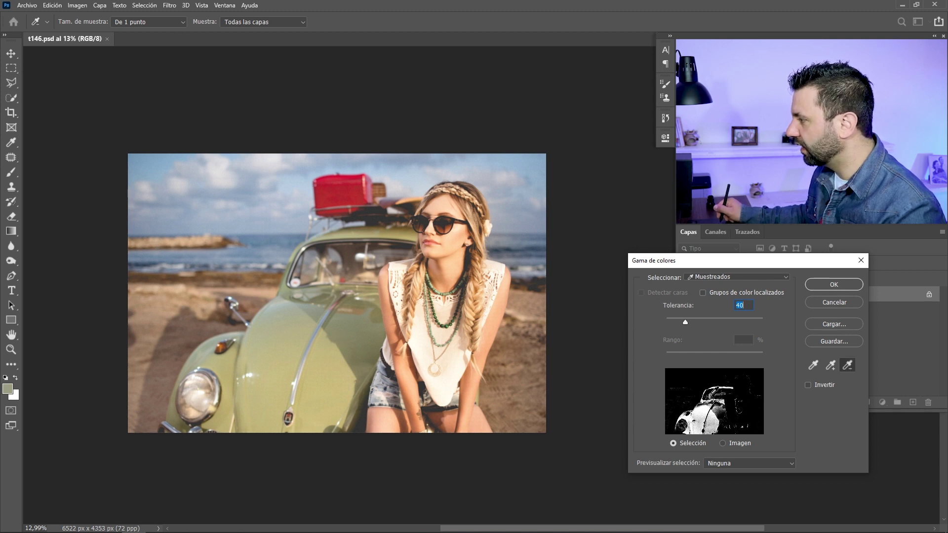
pyautogui.click(256, 301)
pyautogui.click(190, 341)
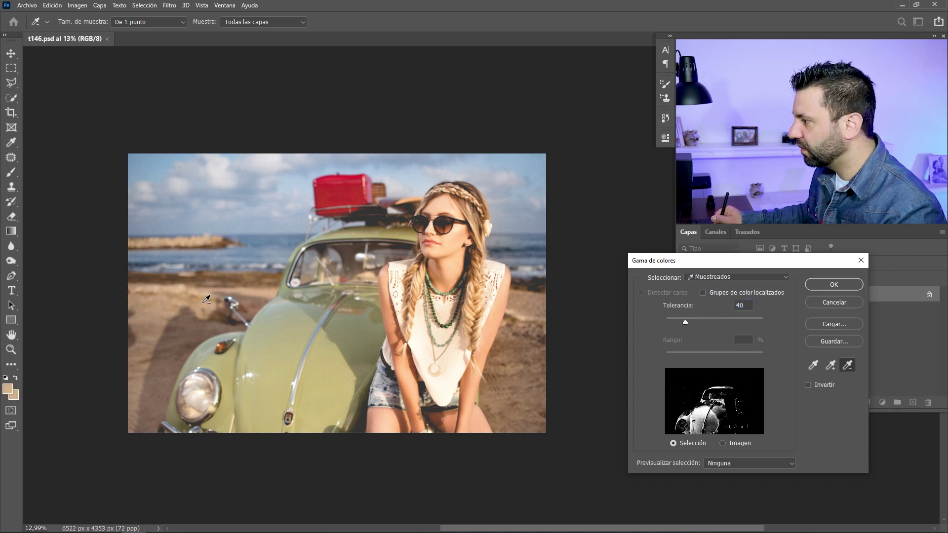
pyautogui.click(167, 371)
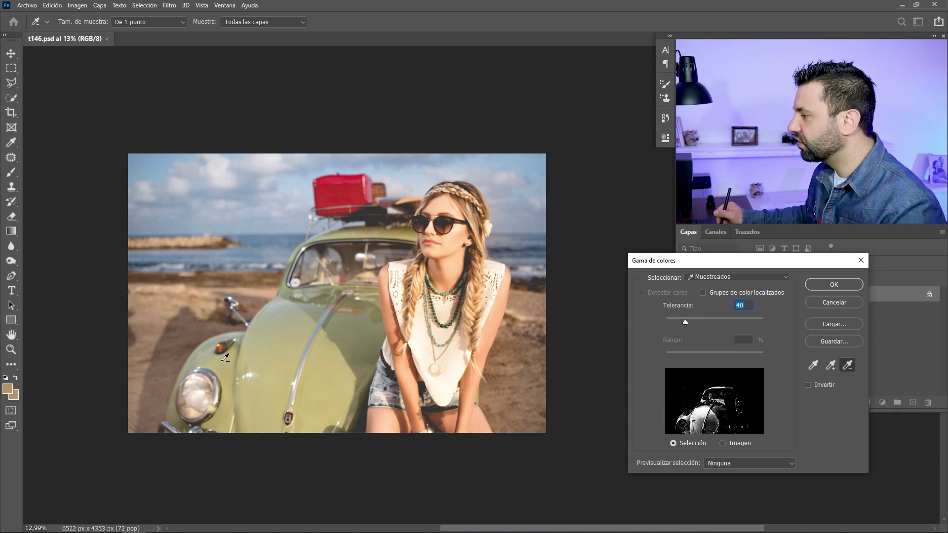
pyautogui.moveTo(685, 322); pyautogui.dragTo(701, 321)
# Add the greener car areas, set tolerance to 36, and confirm the car selection.
pyautogui.click(829, 366)
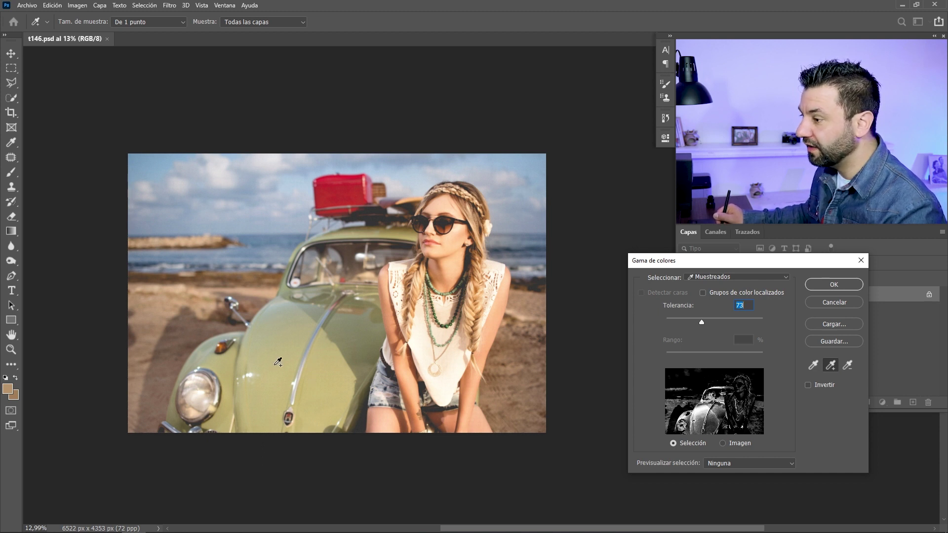
pyautogui.click(352, 342)
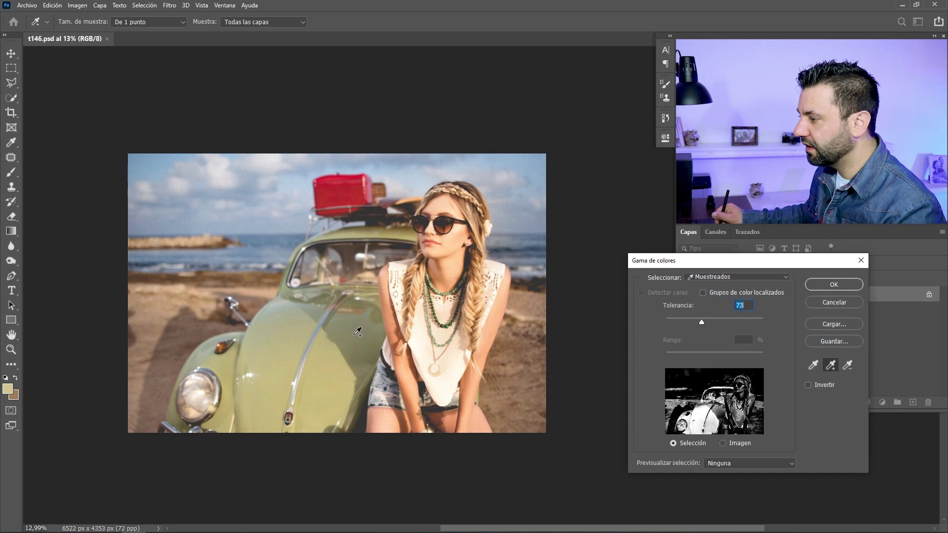
pyautogui.click(312, 366)
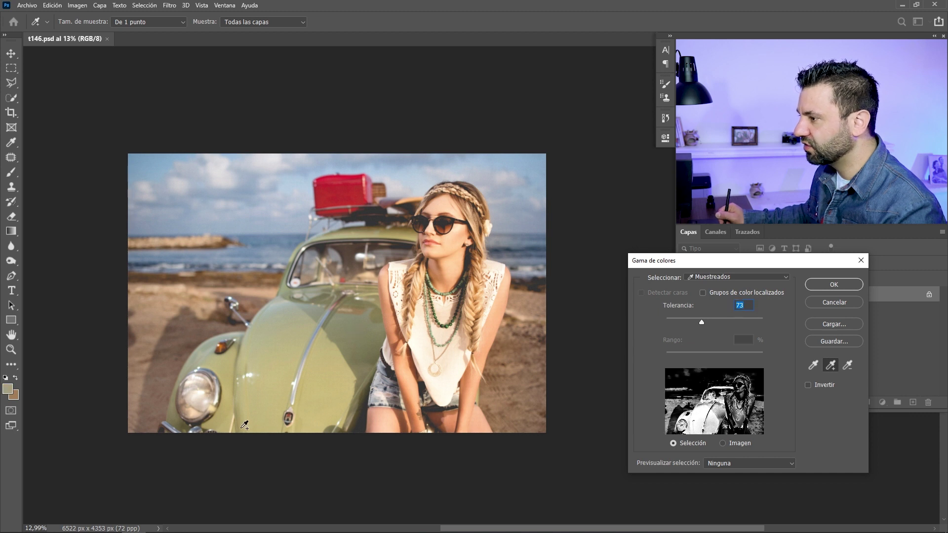
pyautogui.moveTo(701, 321); pyautogui.dragTo(682, 322)
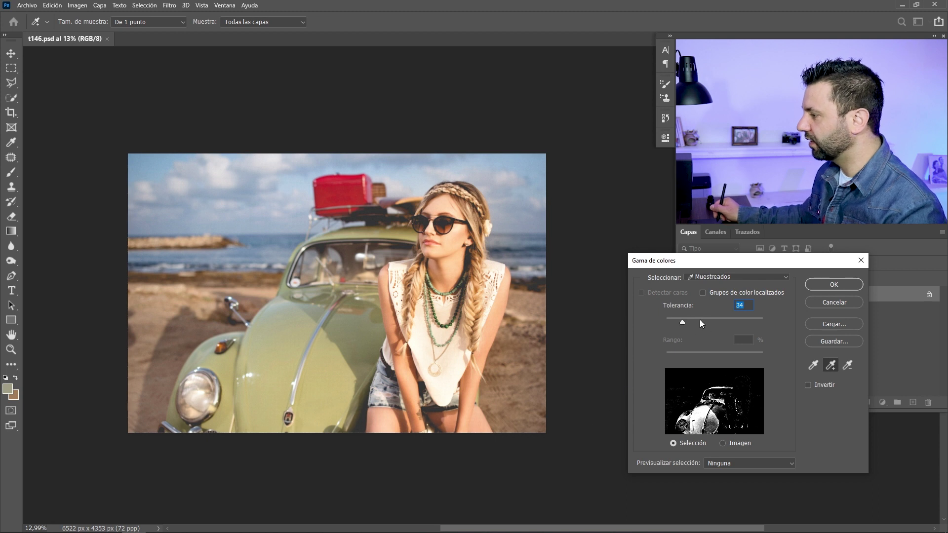
pyautogui.press('Up')
pyautogui.press('Up')
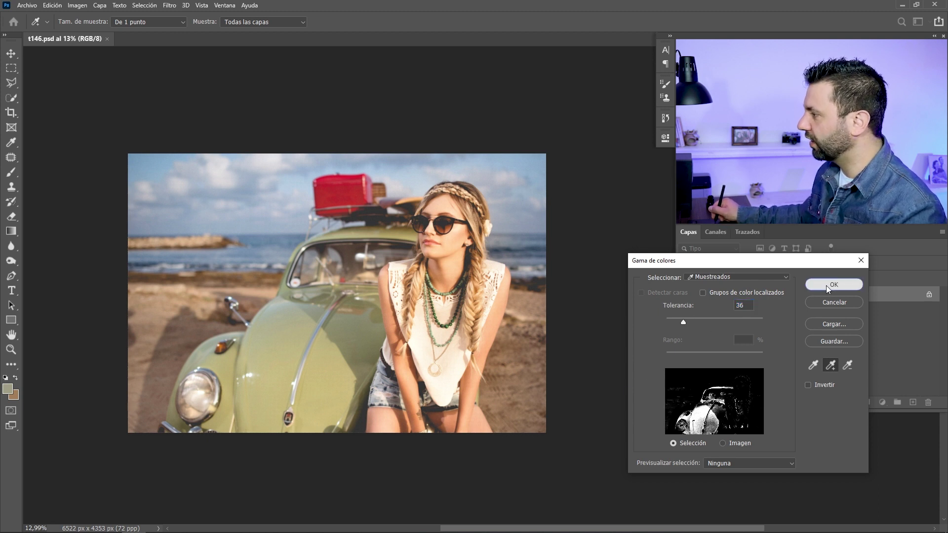
pyautogui.click(825, 286)
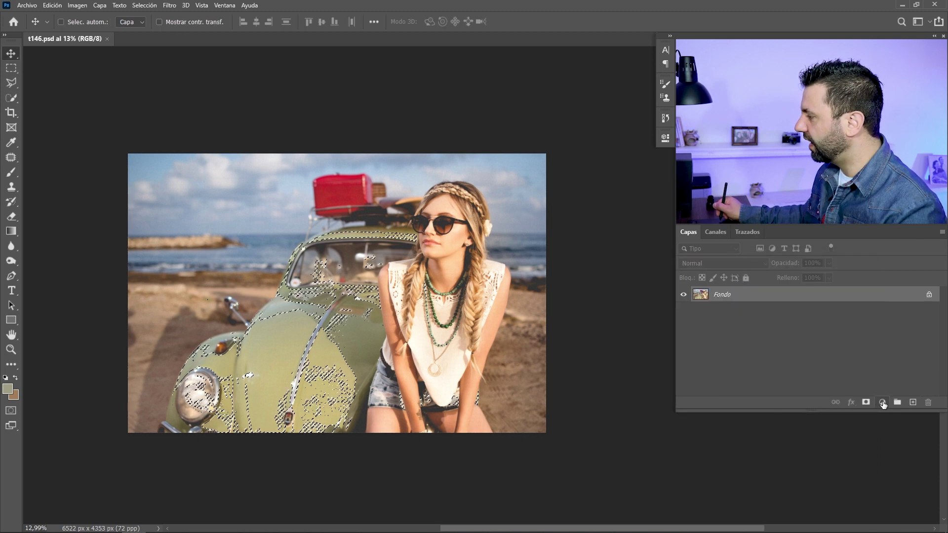
# Add a Tono/saturación adjustment layer masked to the car, preview the mask, and test a hue shift.
pyautogui.click(883, 402)
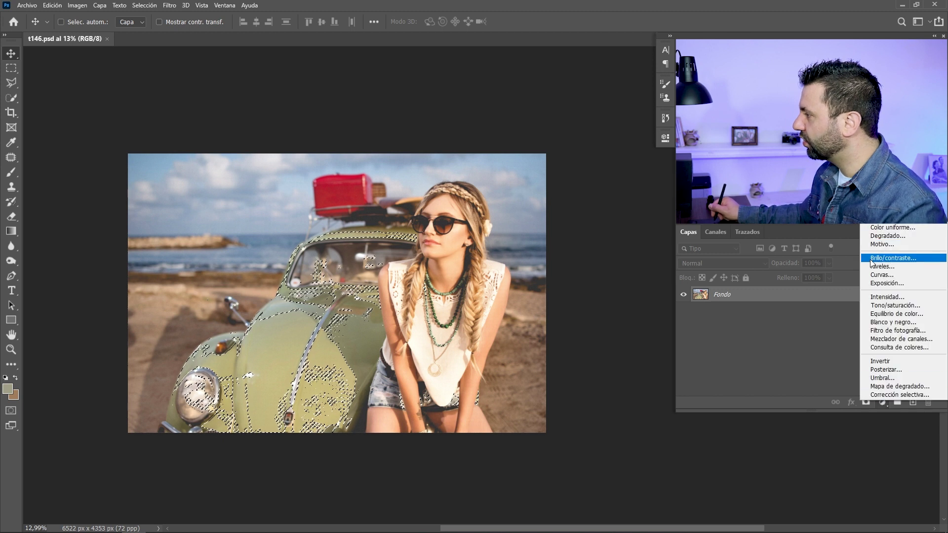
pyautogui.click(888, 305)
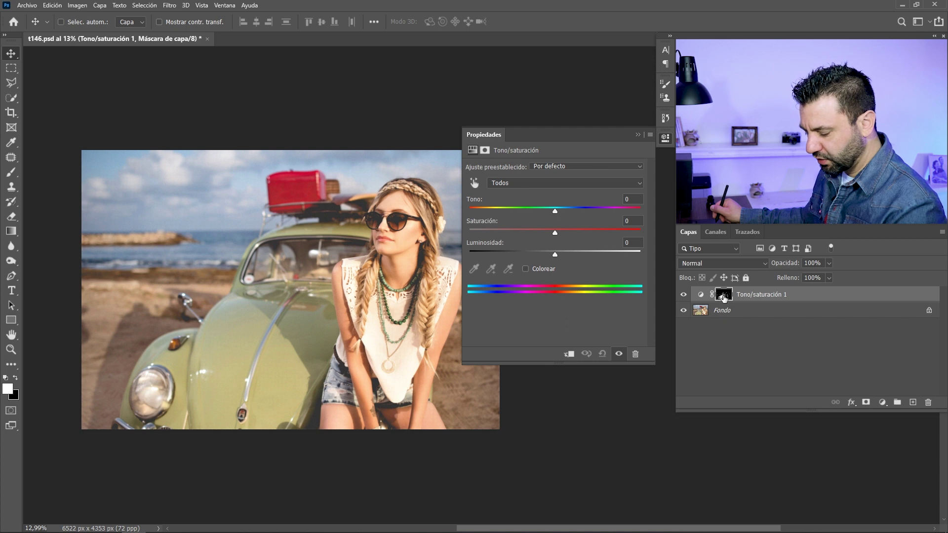
pyautogui.keyDown('alt'); pyautogui.click(724, 296); pyautogui.keyUp('alt')
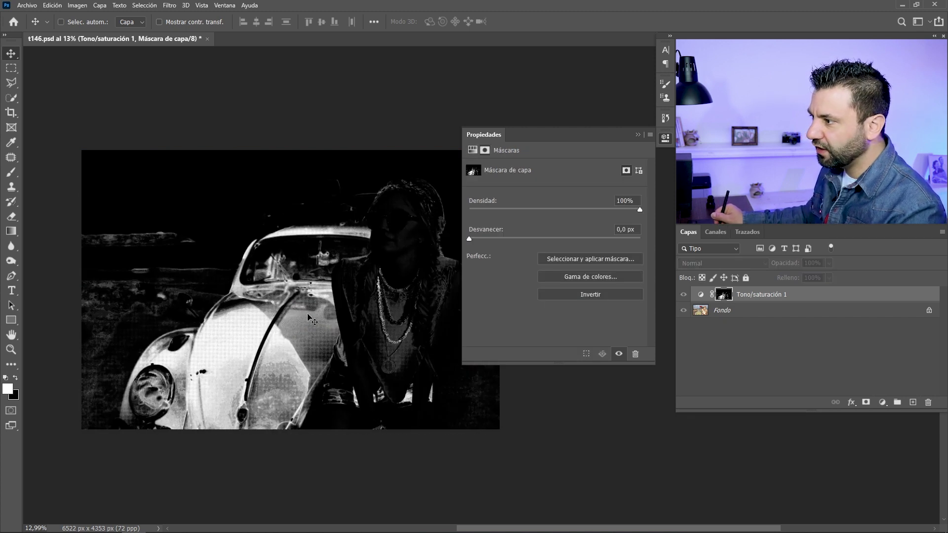
pyautogui.keyDown('alt'); pyautogui.click(724, 295); pyautogui.keyUp('alt')
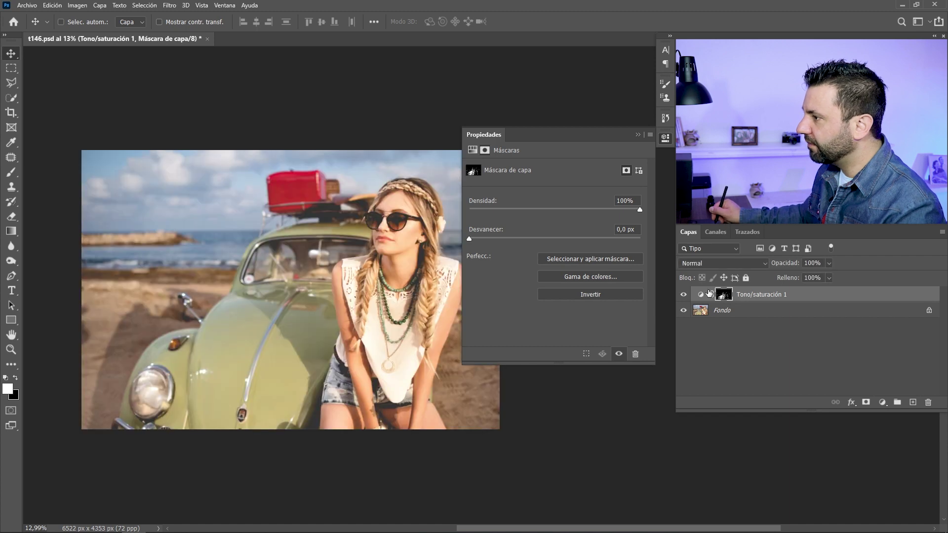
pyautogui.click(699, 294)
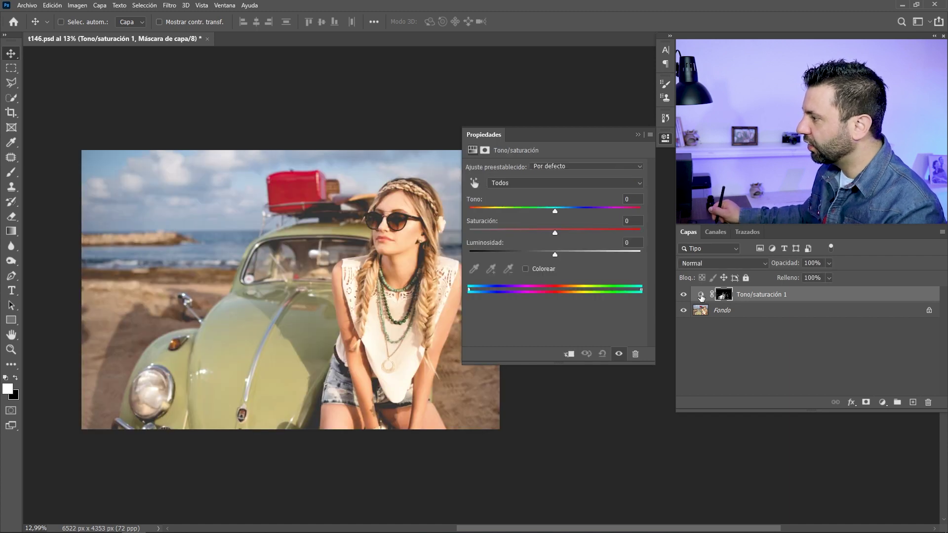
pyautogui.moveTo(555, 211)
pyautogui.mouseDown()
pyautogui.moveTo(569, 211)
pyautogui.moveTo(554, 214)
pyautogui.mouseUp()
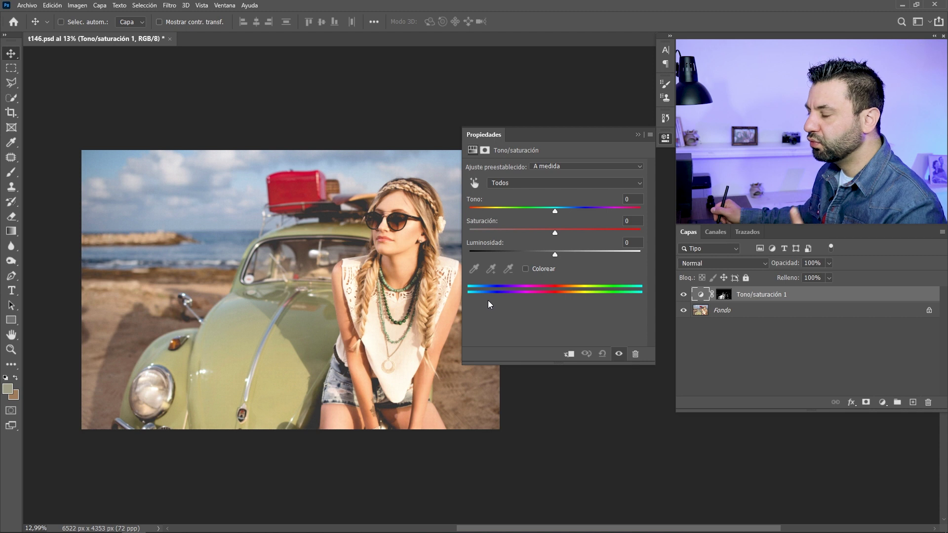
pyautogui.click(510, 182)
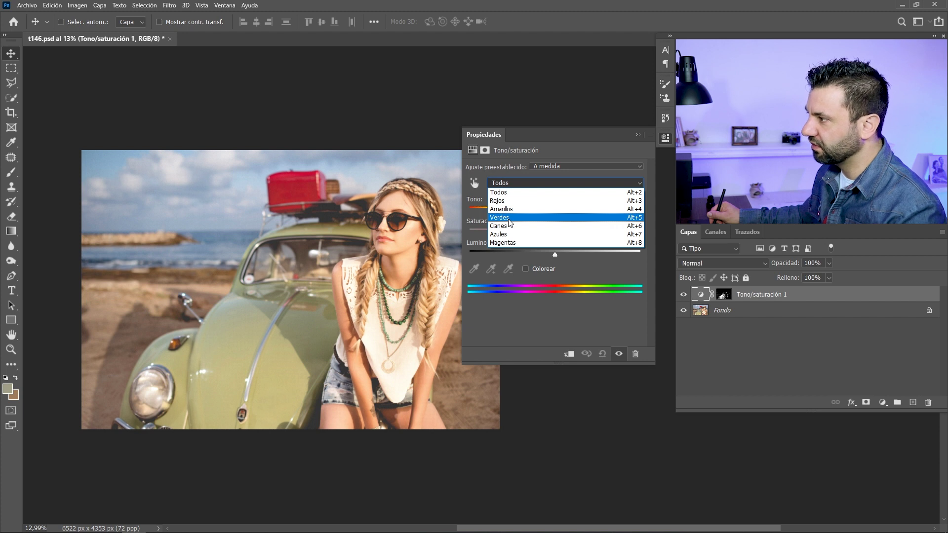
# Target an Amarillos 2 range (17°–107°) at Luminosidad -100, then select the layer mask.
pyautogui.click(508, 219)
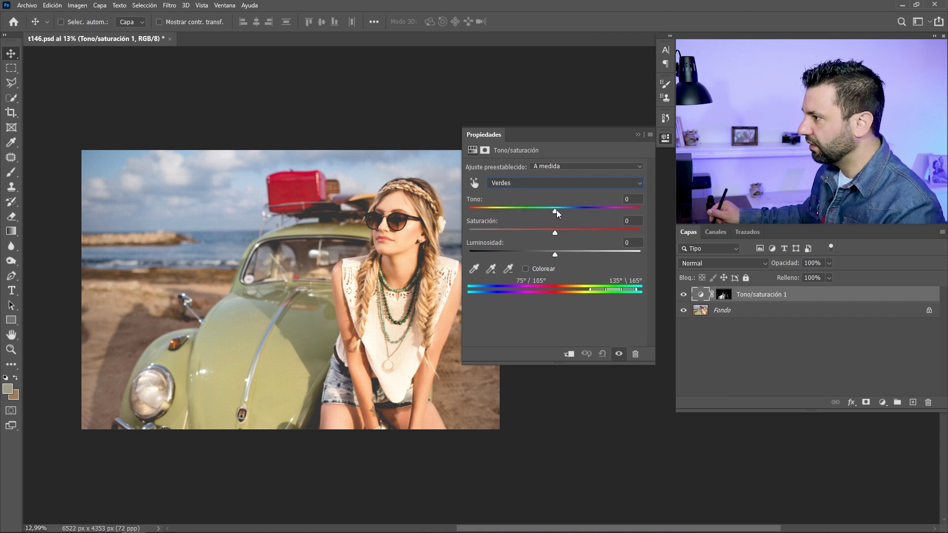
pyautogui.moveTo(550, 257); pyautogui.dragTo(450, 254)
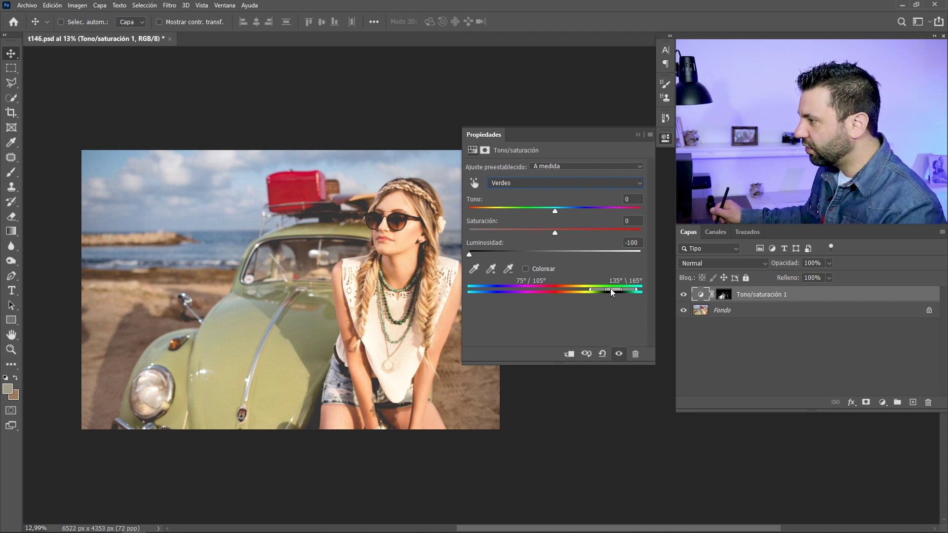
pyautogui.moveTo(608, 289); pyautogui.dragTo(575, 288)
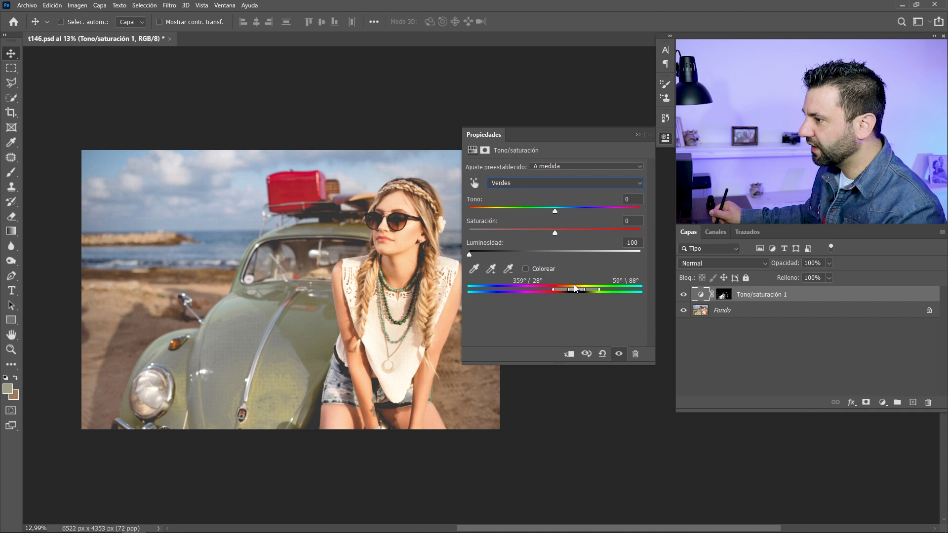
pyautogui.moveTo(586, 289); pyautogui.dragTo(582, 289)
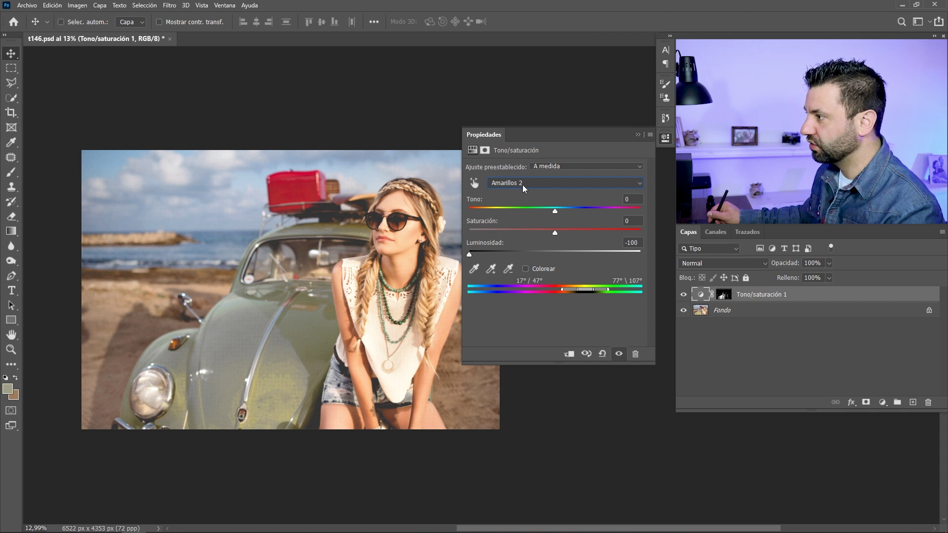
pyautogui.click(525, 183)
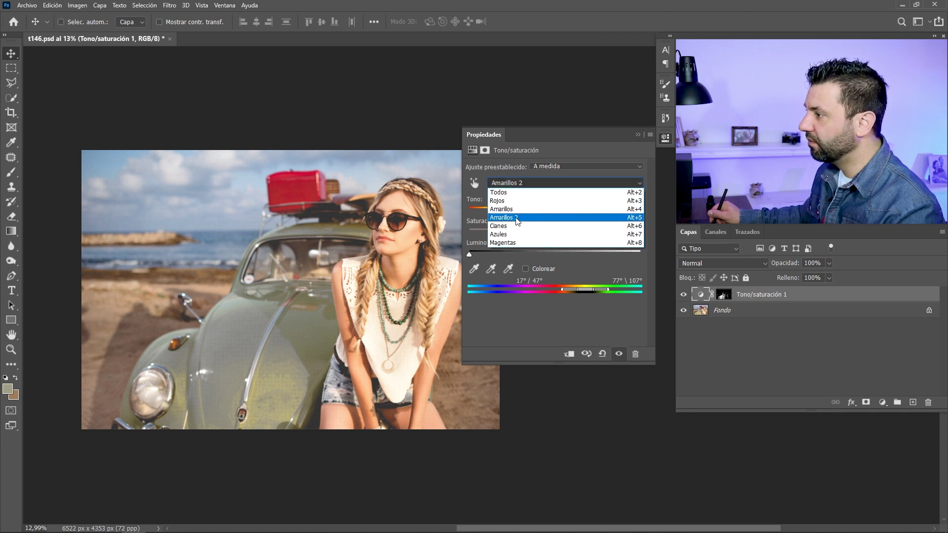
pyautogui.click(530, 181)
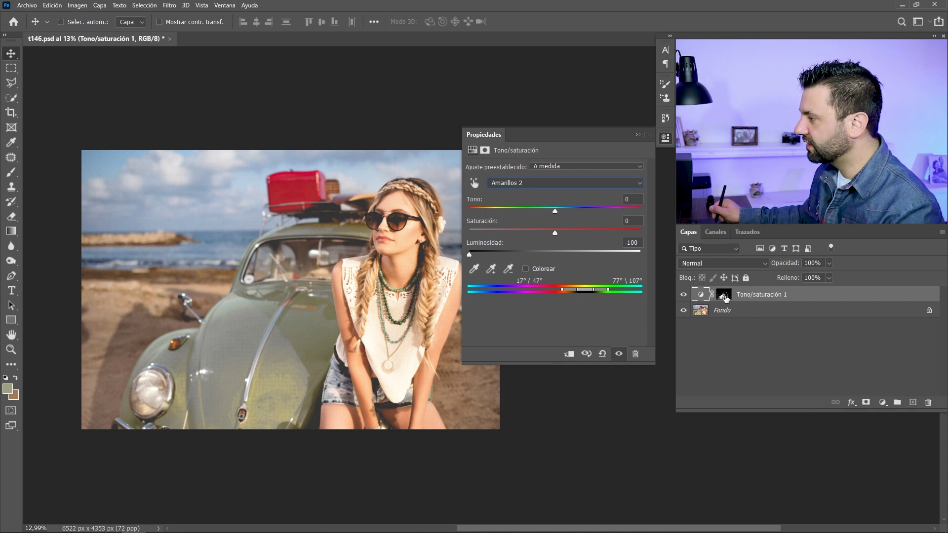
pyautogui.click(724, 296)
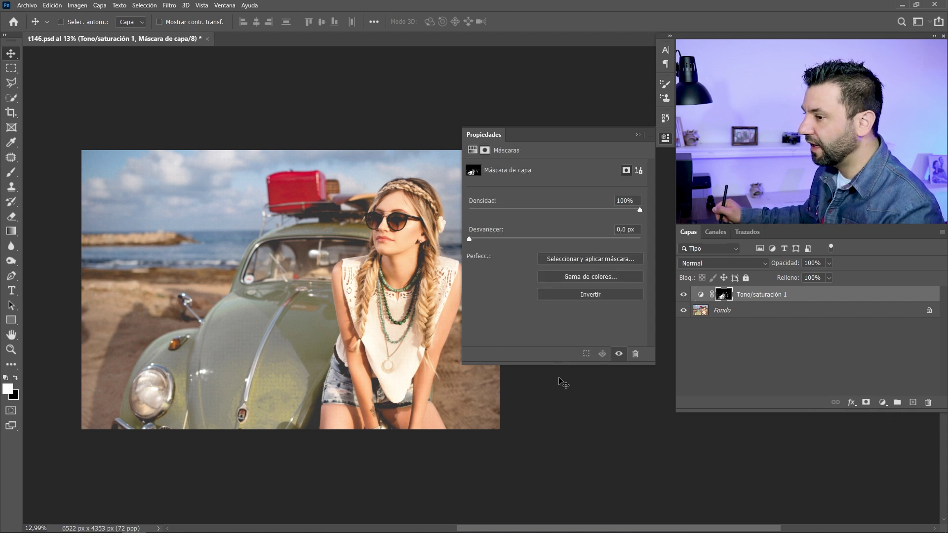
# Paint the car's hood and front white into the mask with a 797-pixel brush.
pyautogui.click(17, 180)
pyautogui.keyDown('alt'); pyautogui.rightClick(270, 342); pyautogui.keyUp('alt')
pyautogui.moveTo(291, 347); pyautogui.dragTo(284, 347)
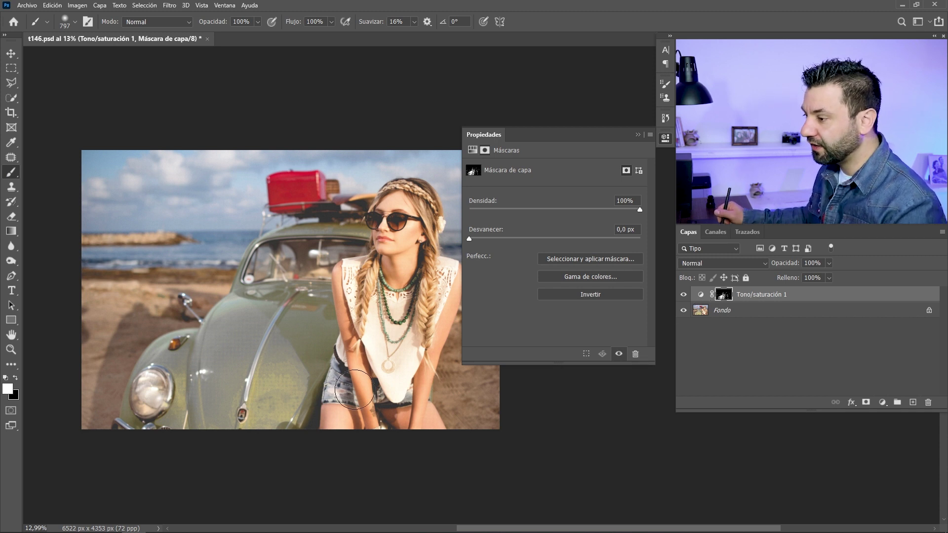
pyautogui.moveTo(269, 378)
pyautogui.mouseDown()
pyautogui.moveTo(266, 413)
pyautogui.moveTo(219, 418)
pyautogui.moveTo(168, 389)
pyautogui.moveTo(236, 369)
pyautogui.mouseUp()
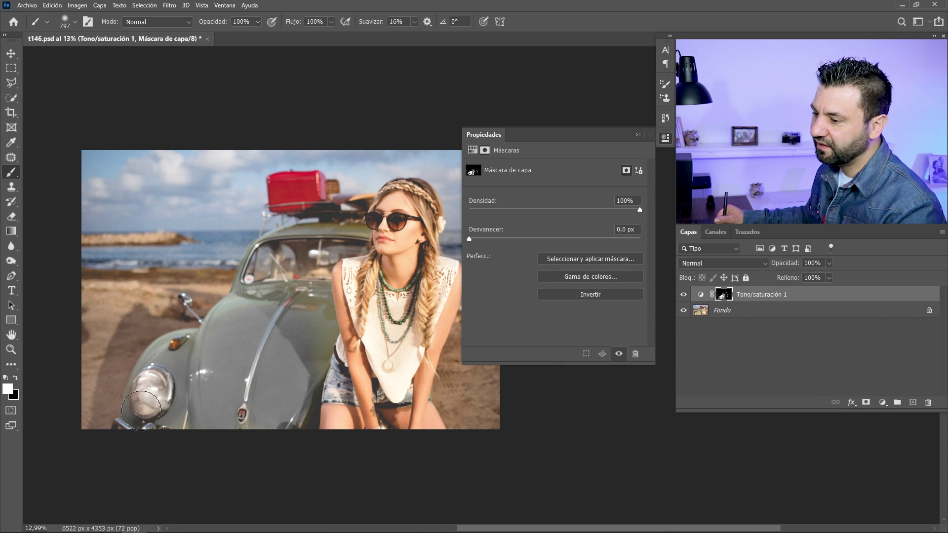
pyautogui.moveTo(233, 309); pyautogui.dragTo(319, 344)
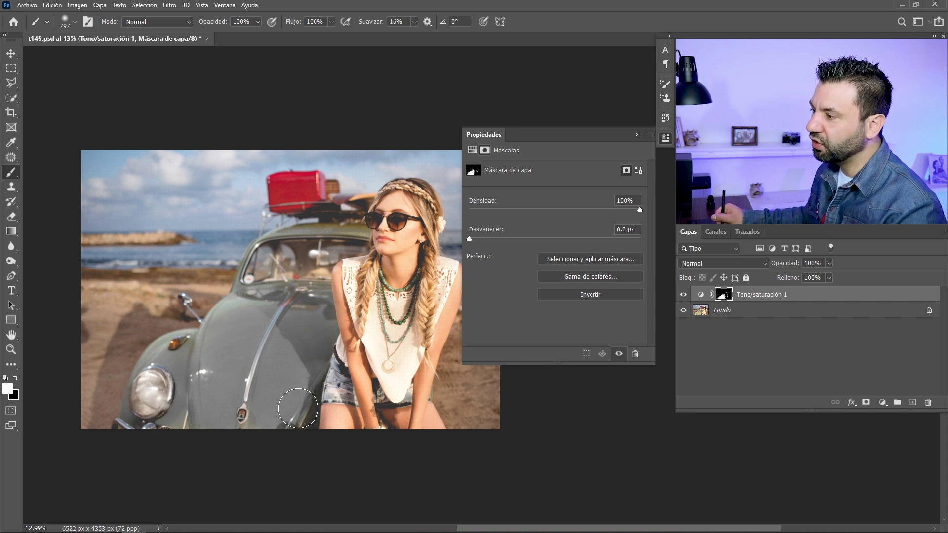
pyautogui.click(700, 294)
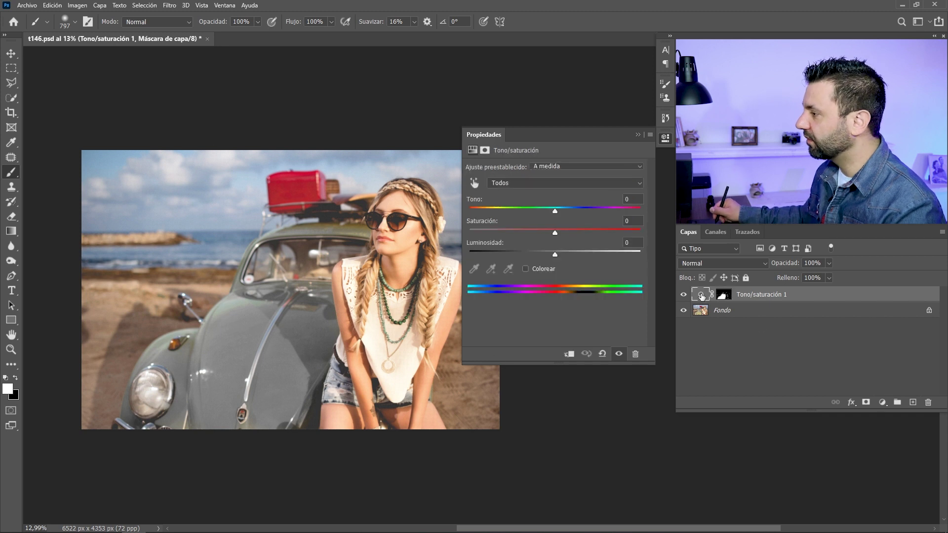
# Give Amarillos 2 Tono -82, Saturación +23 and Luminosidad -6 so the car turns pink.
pyautogui.click(537, 187)
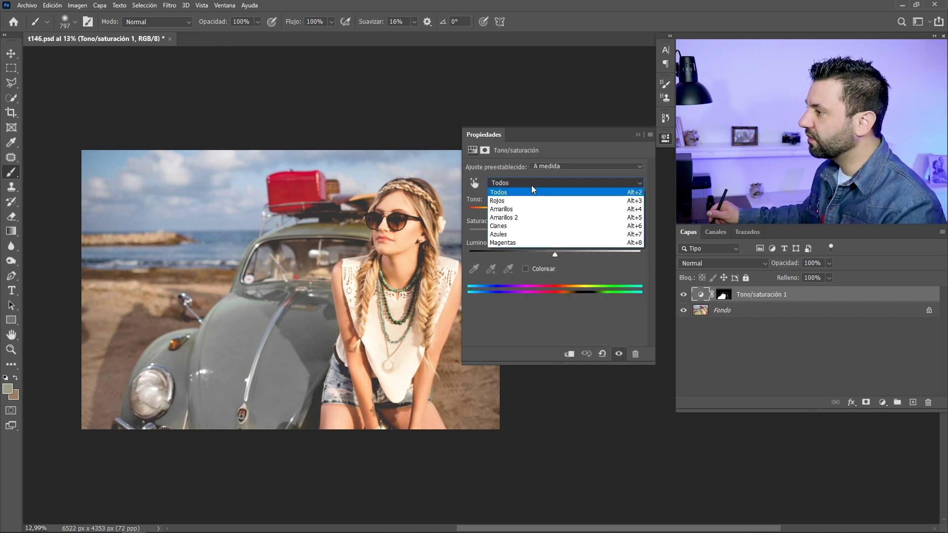
pyautogui.click(519, 218)
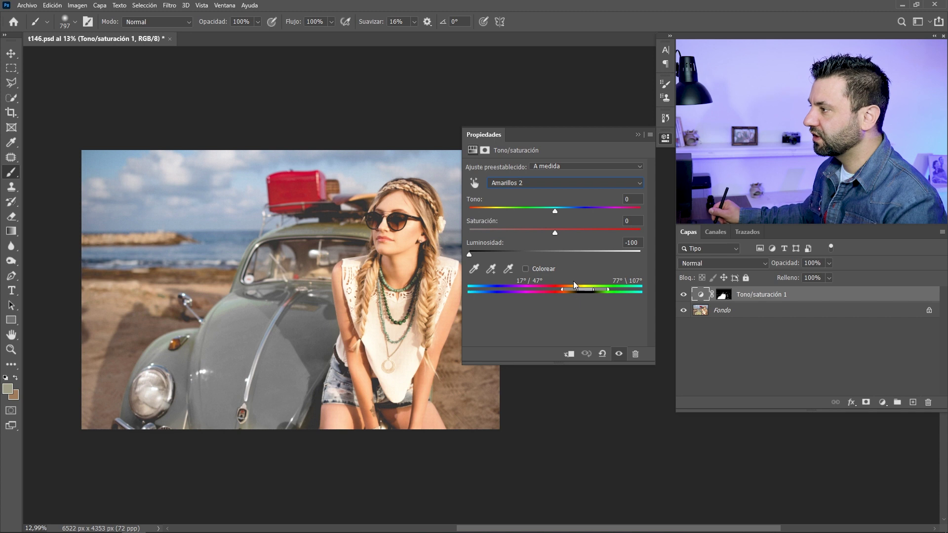
pyautogui.click(525, 183)
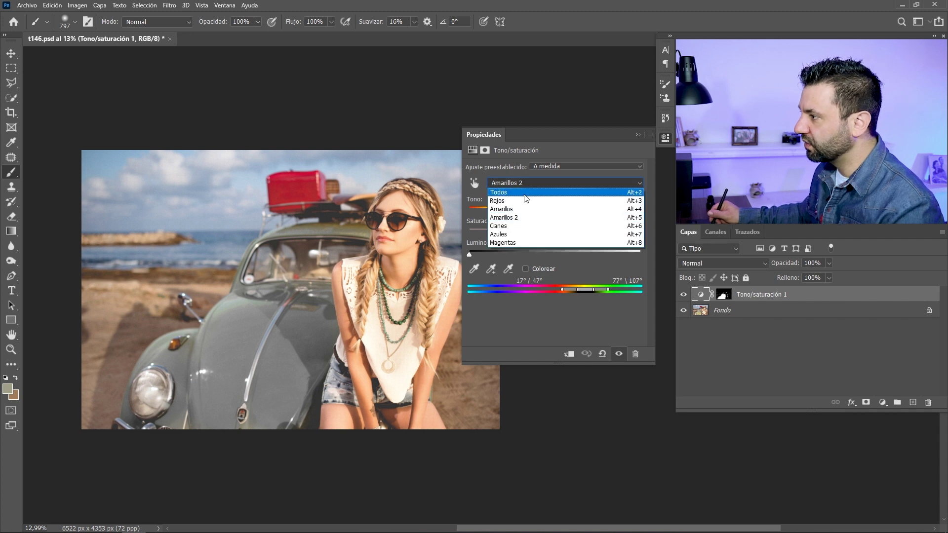
pyautogui.click(517, 223)
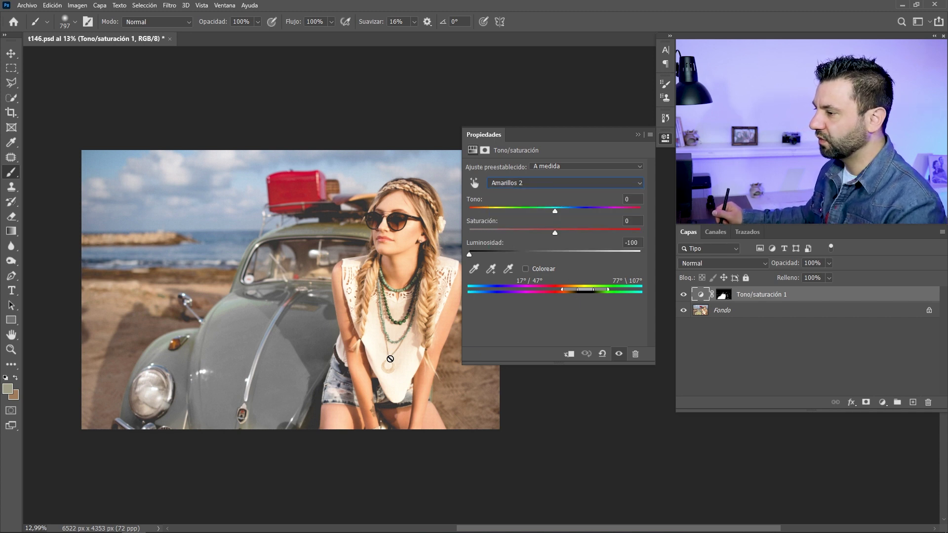
pyautogui.click(549, 254)
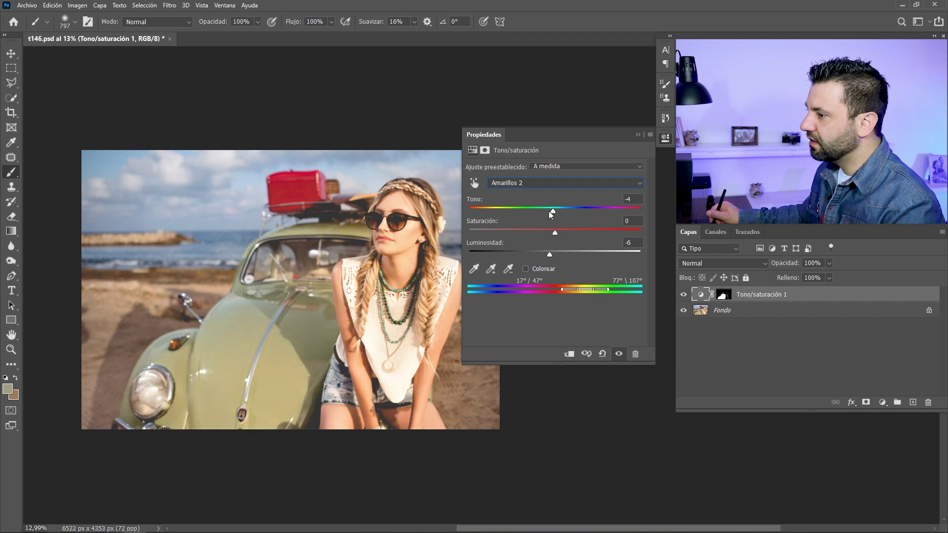
pyautogui.moveTo(538, 212); pyautogui.dragTo(508, 211)
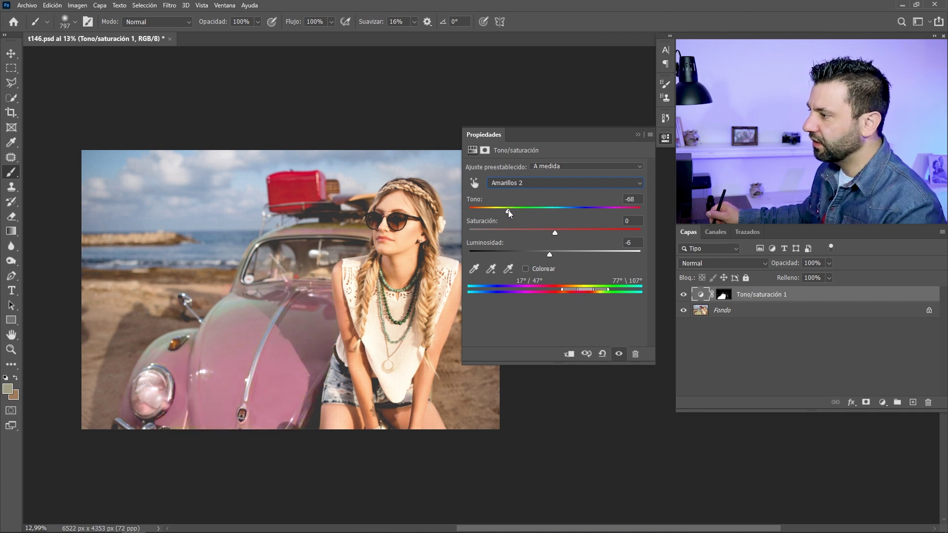
pyautogui.moveTo(507, 210); pyautogui.dragTo(502, 209)
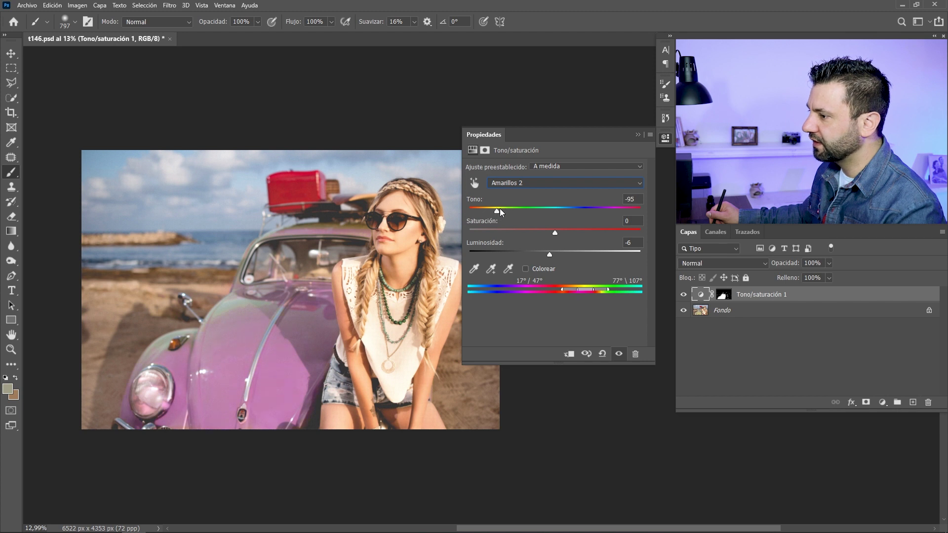
pyautogui.click(567, 232)
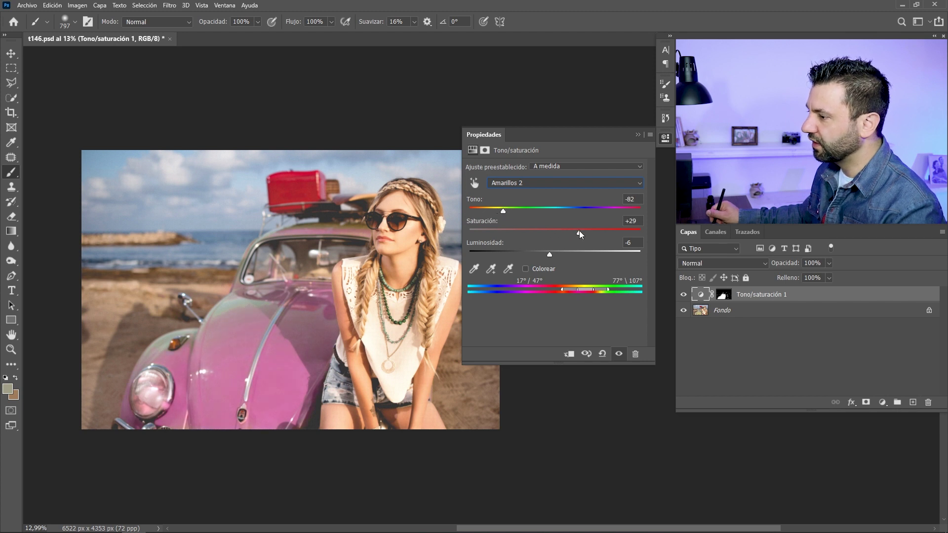
pyautogui.moveTo(579, 230); pyautogui.dragTo(574, 232)
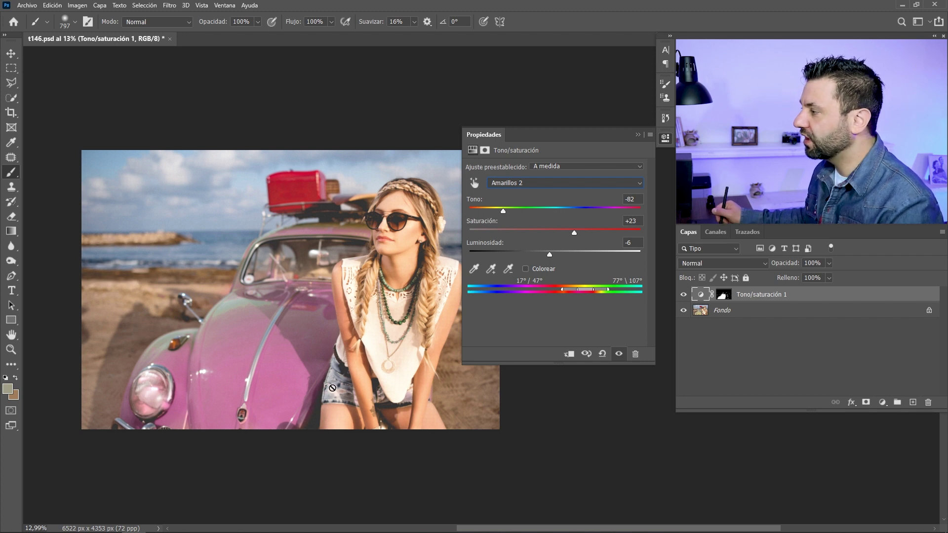
pyautogui.click(723, 295)
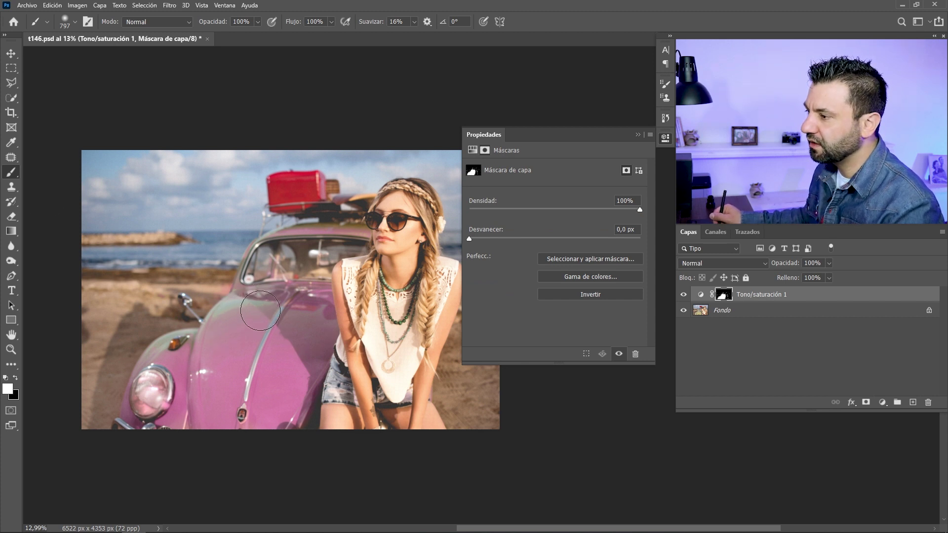
# Shrink the brush to 459, paint and then undo over the turn signal.
pyautogui.press('[')
pyautogui.press('[')
pyautogui.press('[')
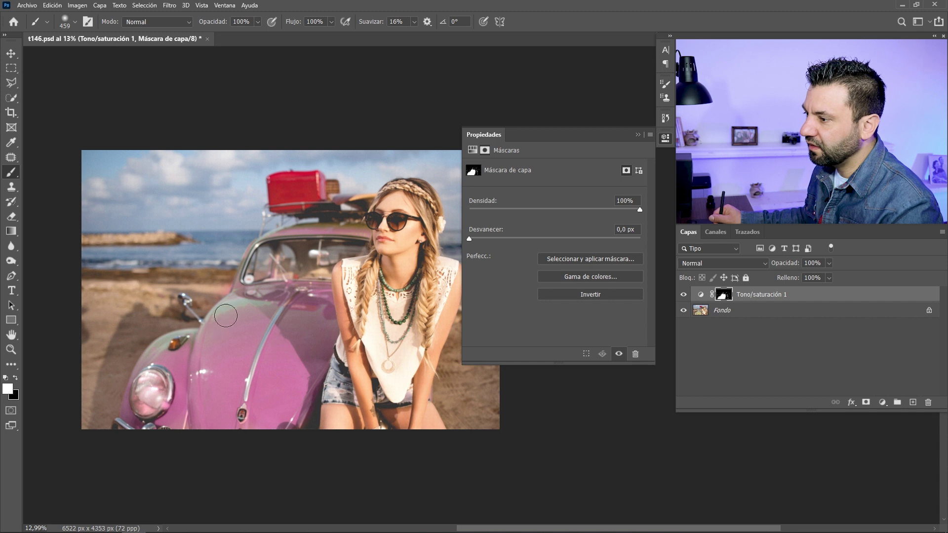
pyautogui.moveTo(193, 346); pyautogui.dragTo(171, 351)
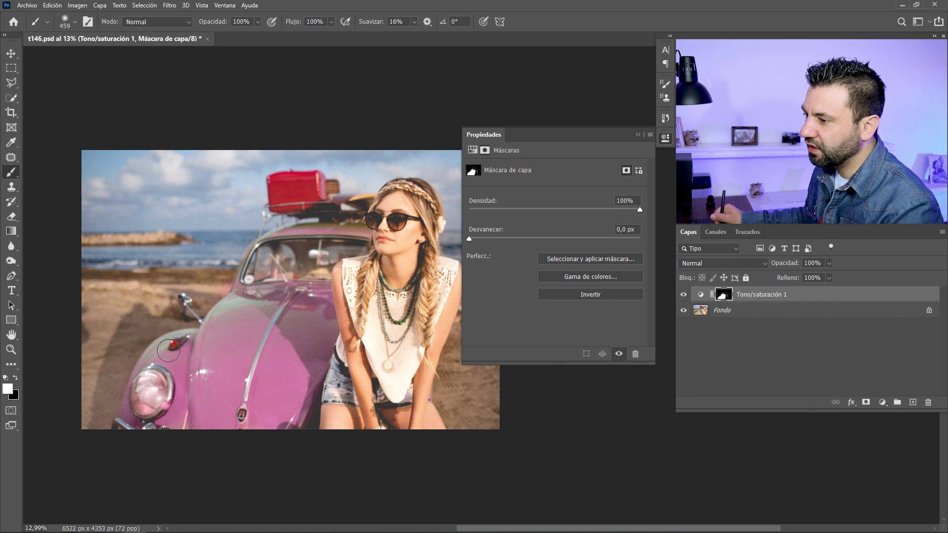
pyautogui.hotkey('ctrl', 'z')
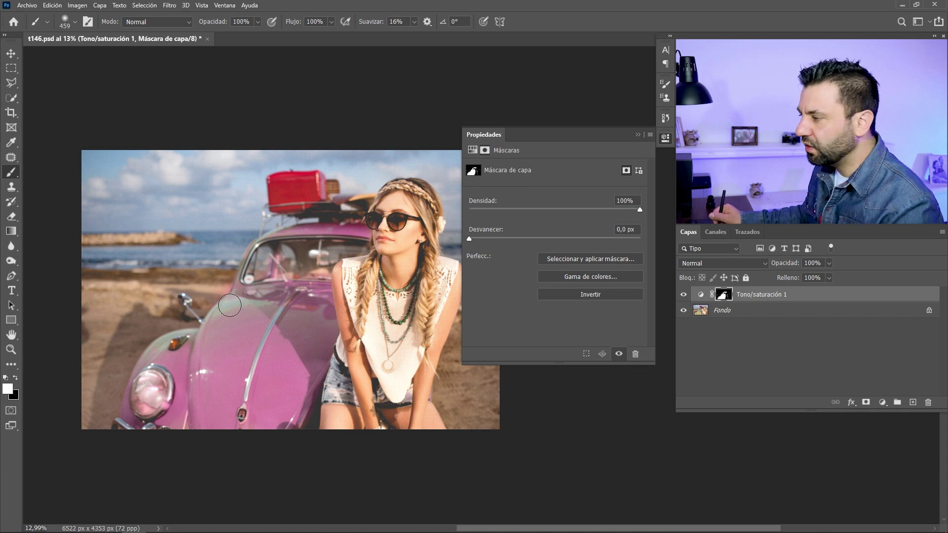
pyautogui.click(704, 296)
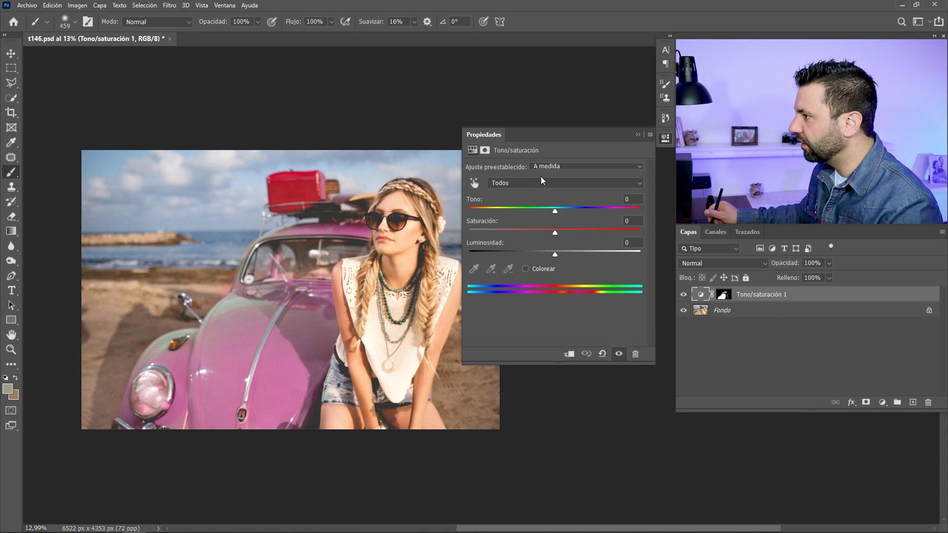
# Select Amarillos 2 and extend the hue range's upper end into the greens.
pyautogui.click(562, 182)
pyautogui.click(512, 216)
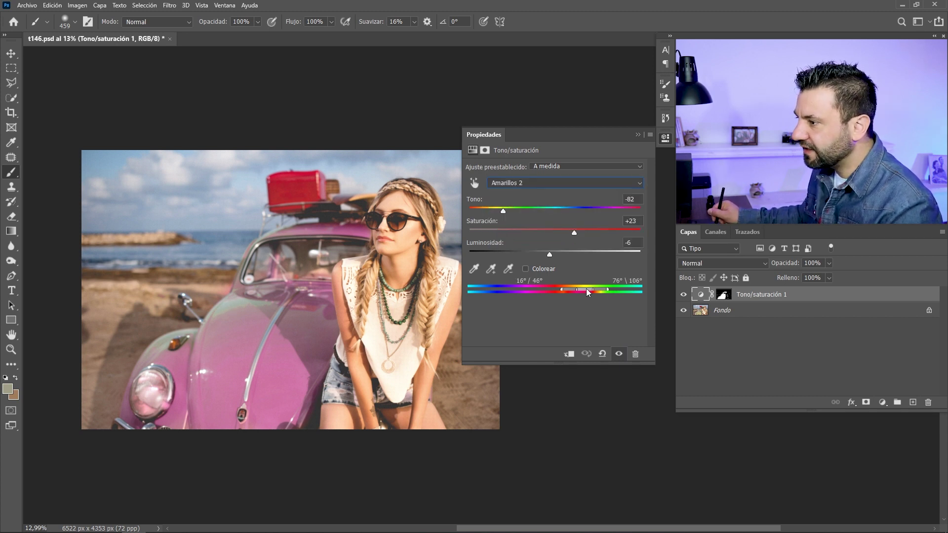
pyautogui.moveTo(586, 292); pyautogui.dragTo(587, 291)
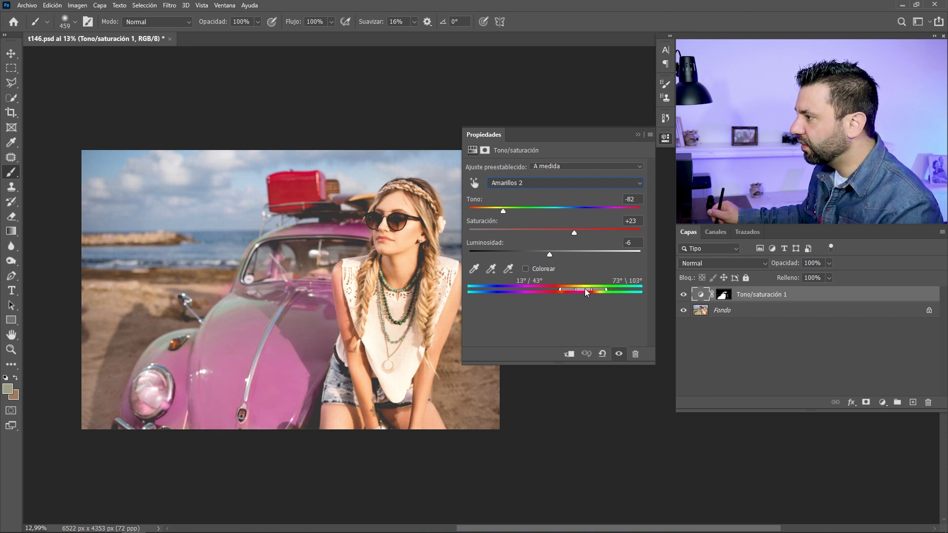
pyautogui.moveTo(586, 291); pyautogui.dragTo(595, 293)
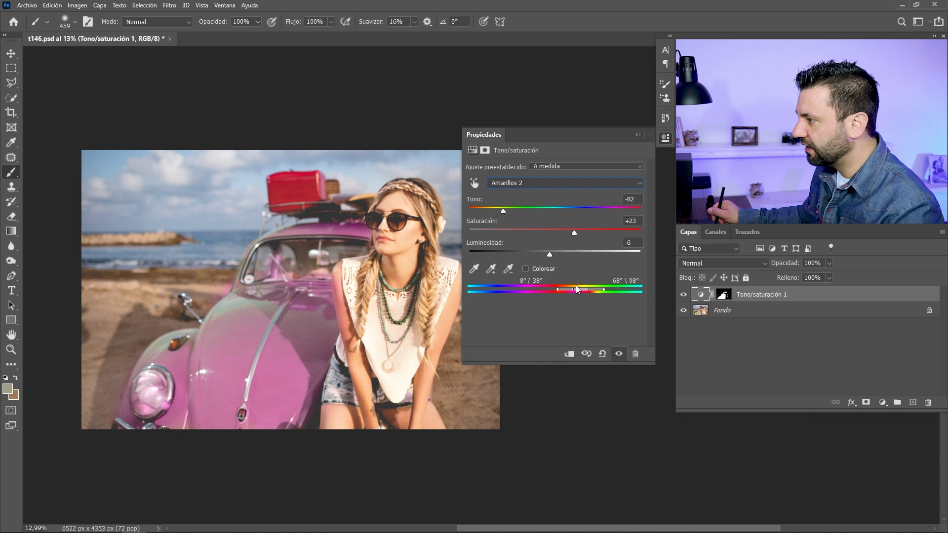
pyautogui.moveTo(594, 289); pyautogui.dragTo(632, 289)
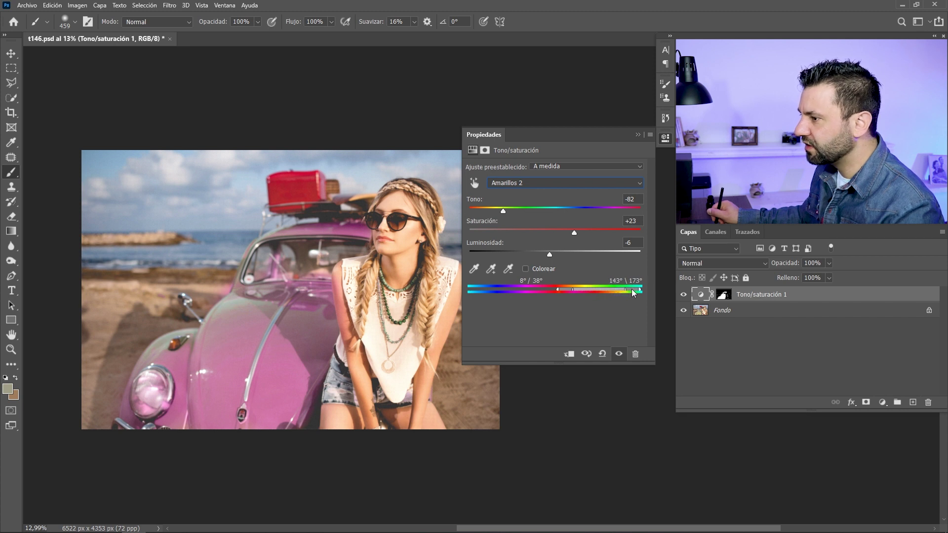
pyautogui.moveTo(567, 290); pyautogui.dragTo(569, 289)
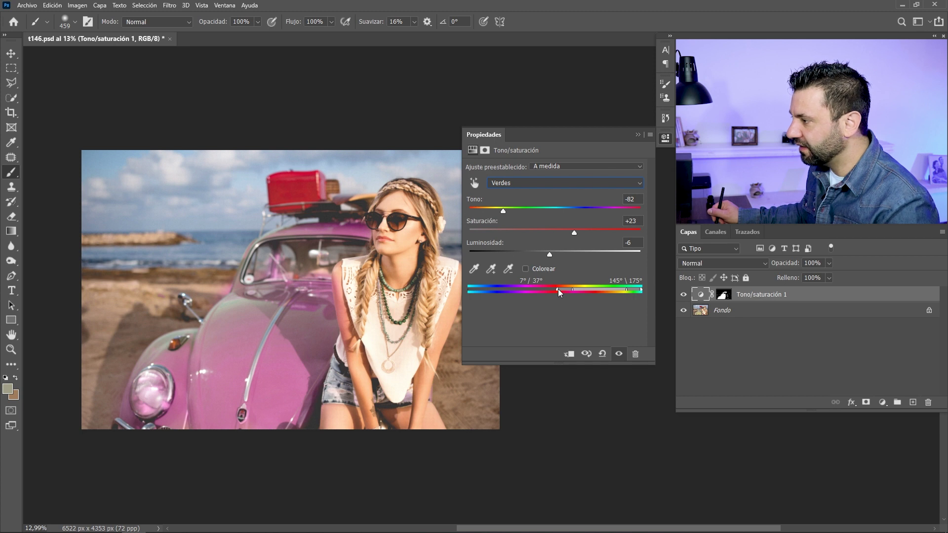
# Widen the range's lower end to span 30°/37°–145°\175°, checking the car zoomed in.
pyautogui.moveTo(542, 291); pyautogui.dragTo(532, 291)
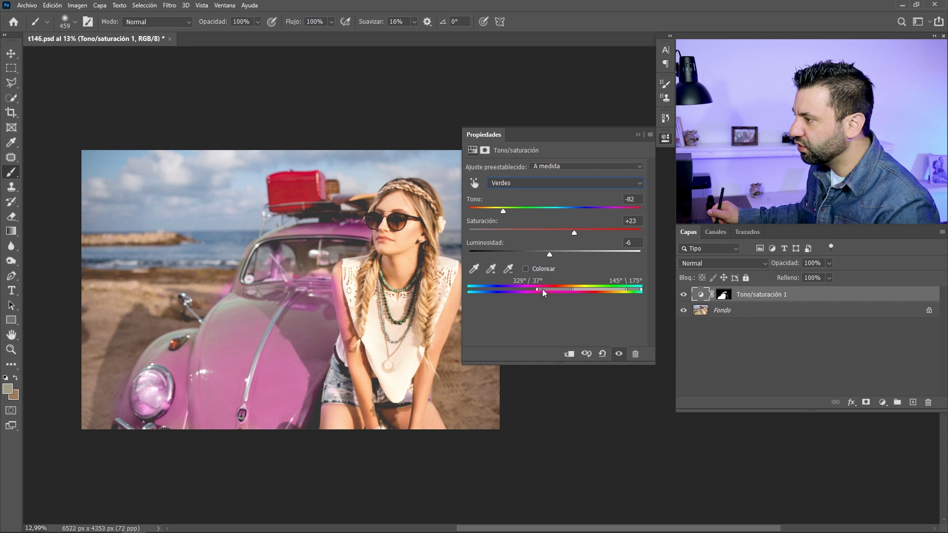
pyautogui.moveTo(568, 291); pyautogui.dragTo(552, 291)
pyautogui.moveTo(209, 287); pyautogui.dragTo(262, 288)
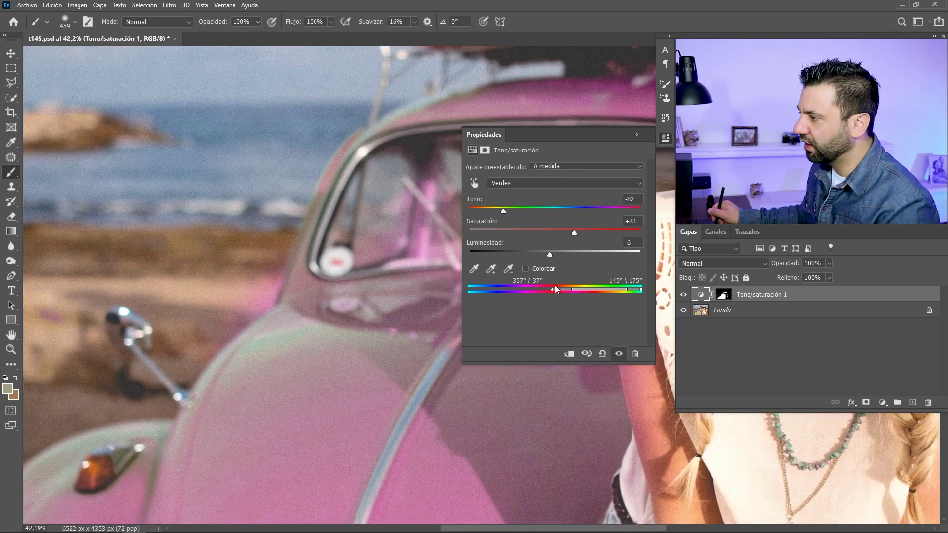
pyautogui.moveTo(553, 289); pyautogui.dragTo(571, 291)
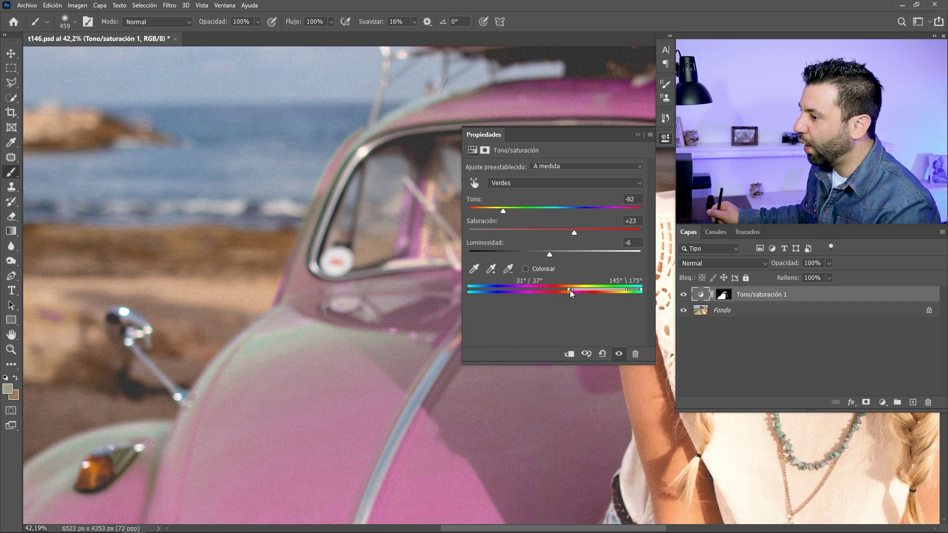
pyautogui.hotkey('ctrl', '-')
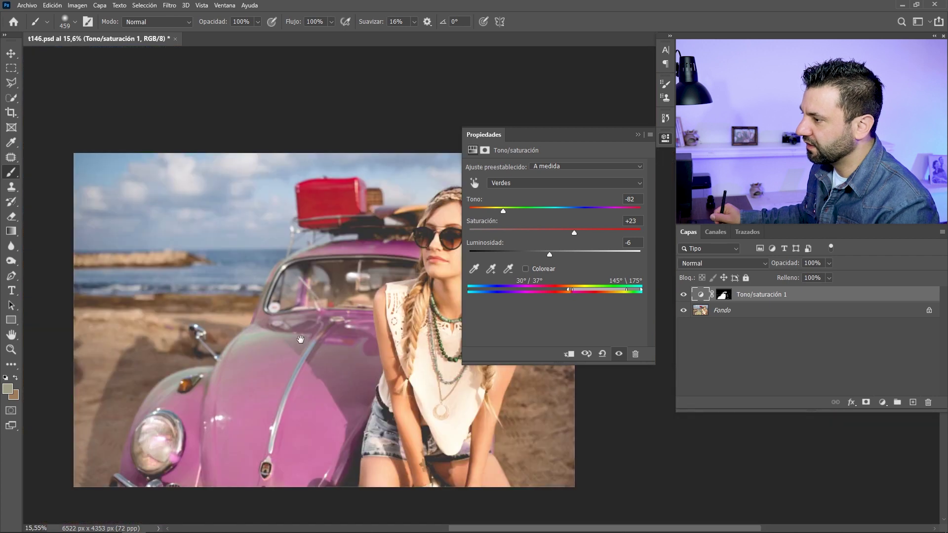
# Move the hue range start to about 26° and boost saturation to +53.
pyautogui.moveTo(567, 289); pyautogui.dragTo(547, 289)
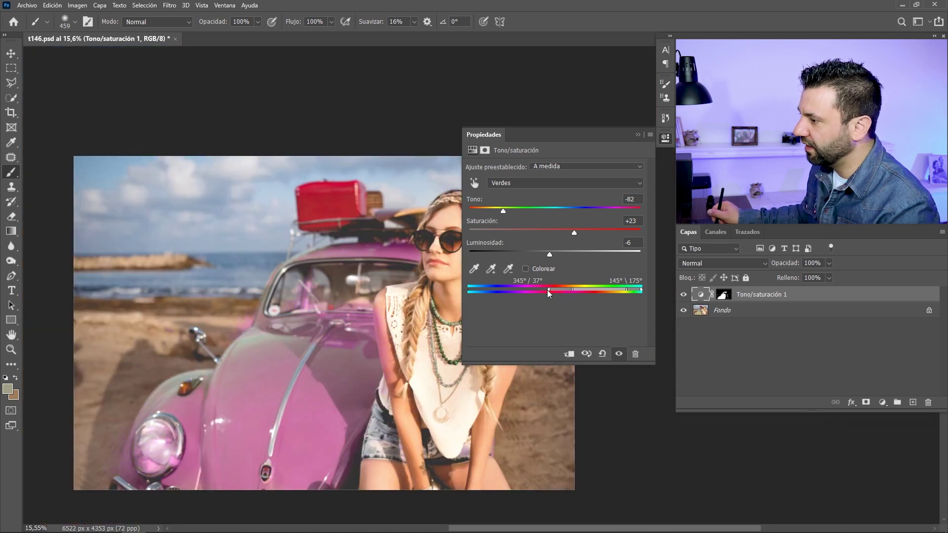
pyautogui.moveTo(562, 292); pyautogui.dragTo(567, 291)
pyautogui.scroll(-2, 375, 341)
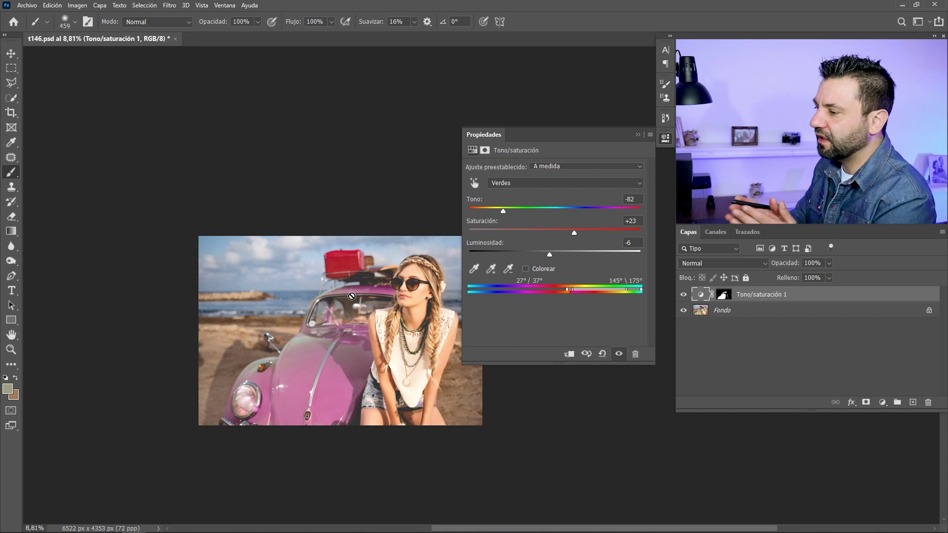
pyautogui.moveTo(575, 232); pyautogui.dragTo(596, 233)
# Set the greens to Tono -87, Saturación +49 and Luminosidad +10, then close Properties.
pyautogui.moveTo(503, 211); pyautogui.dragTo(508, 210)
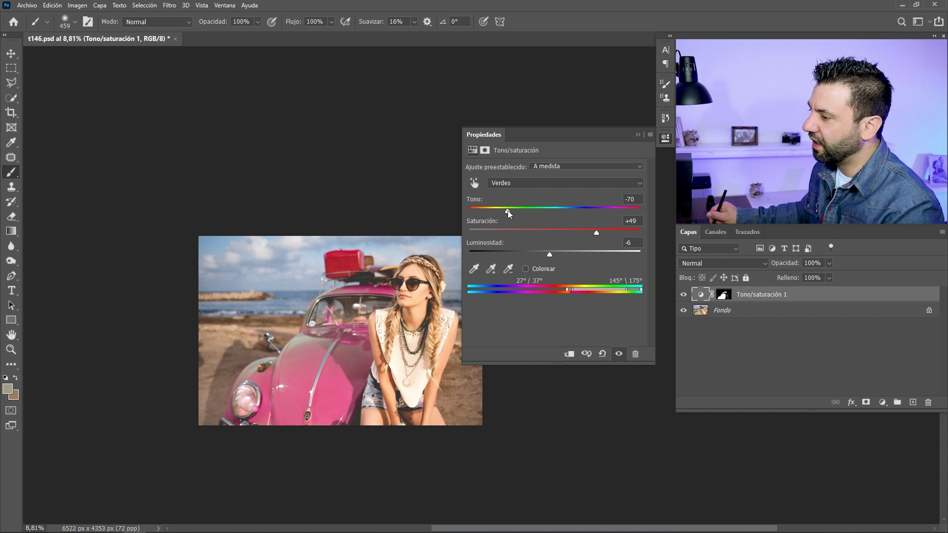
pyautogui.moveTo(508, 210)
pyautogui.mouseDown()
pyautogui.moveTo(636, 220)
pyautogui.moveTo(499, 212)
pyautogui.mouseUp()
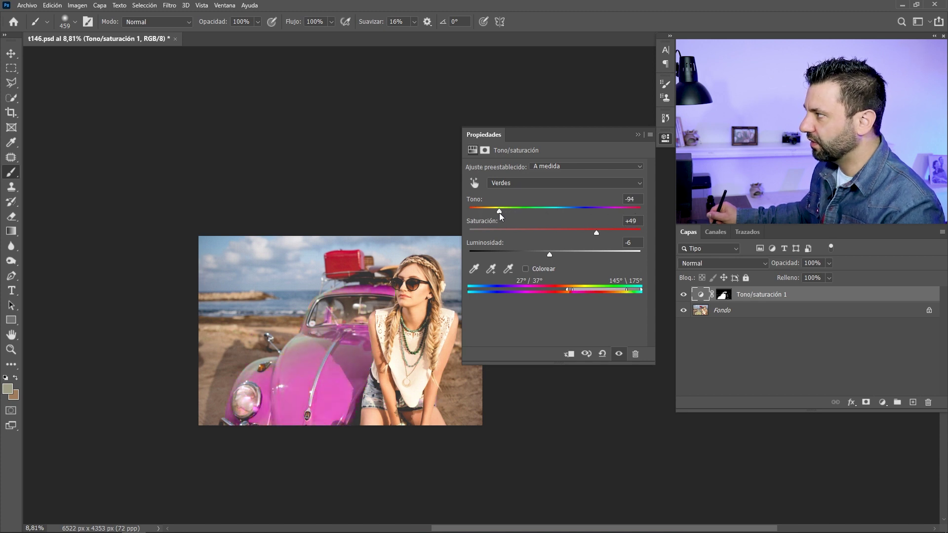
pyautogui.moveTo(502, 212); pyautogui.dragTo(503, 214)
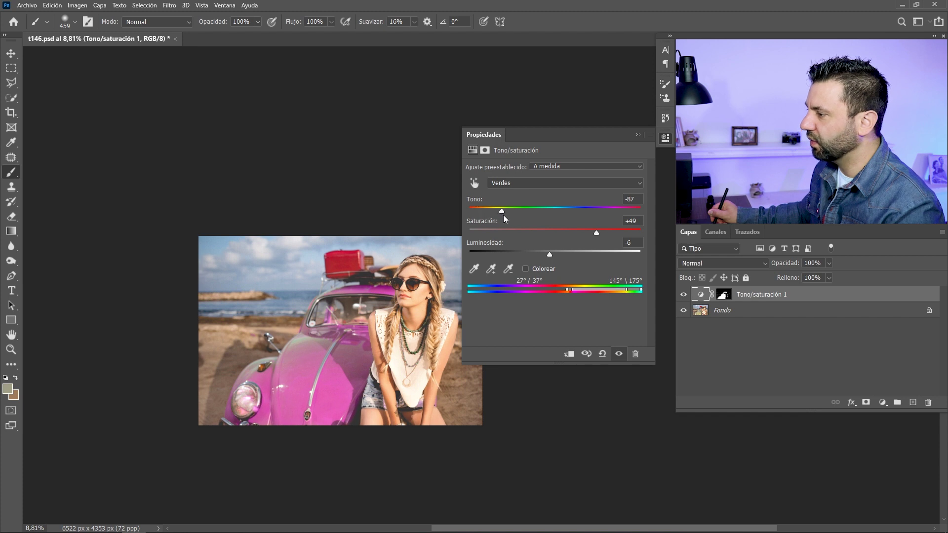
pyautogui.moveTo(550, 253)
pyautogui.mouseDown()
pyautogui.moveTo(525, 253)
pyautogui.moveTo(564, 256)
pyautogui.mouseUp()
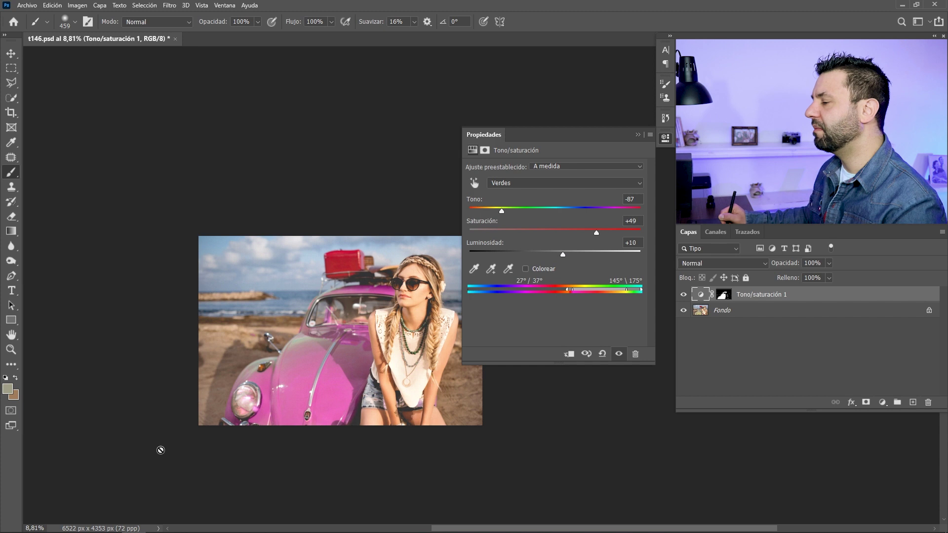
pyautogui.click(665, 138)
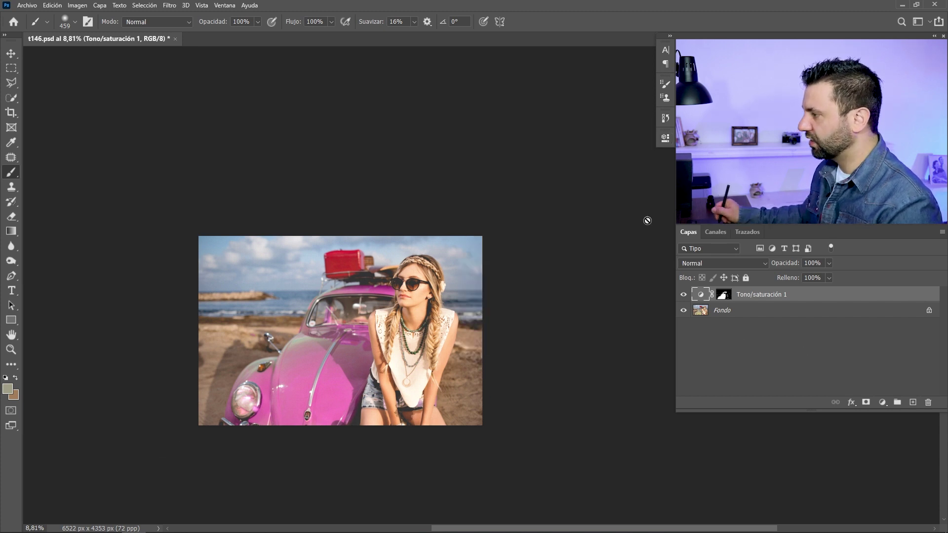
pyautogui.click(683, 296)
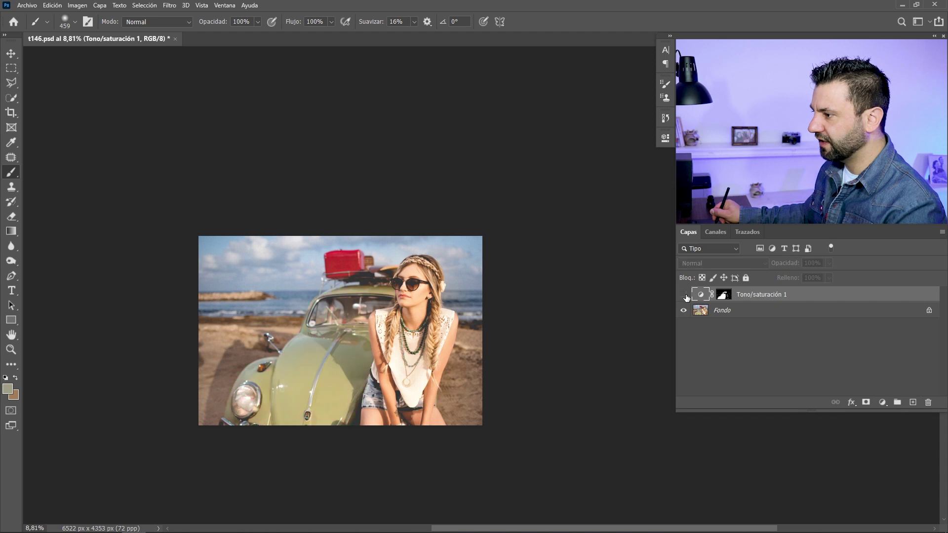
pyautogui.click(686, 296)
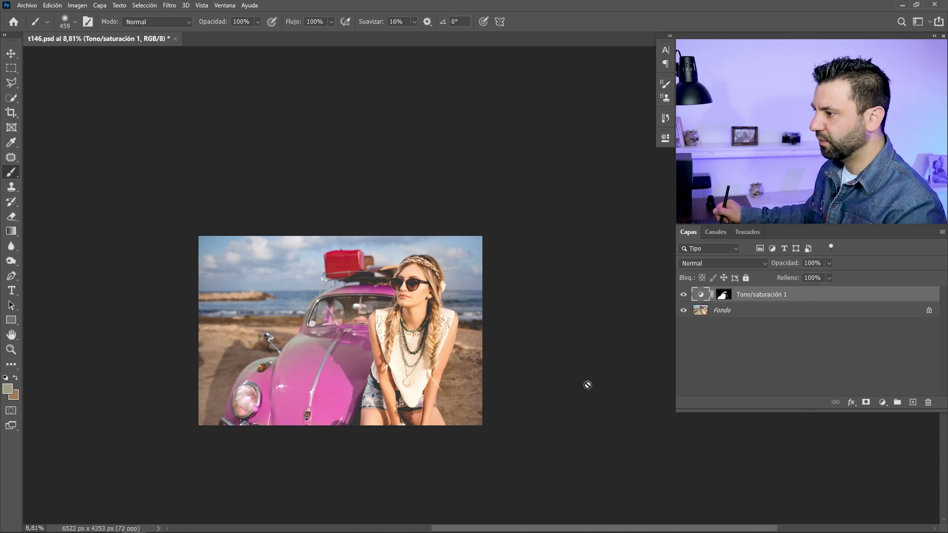
pyautogui.click(722, 296)
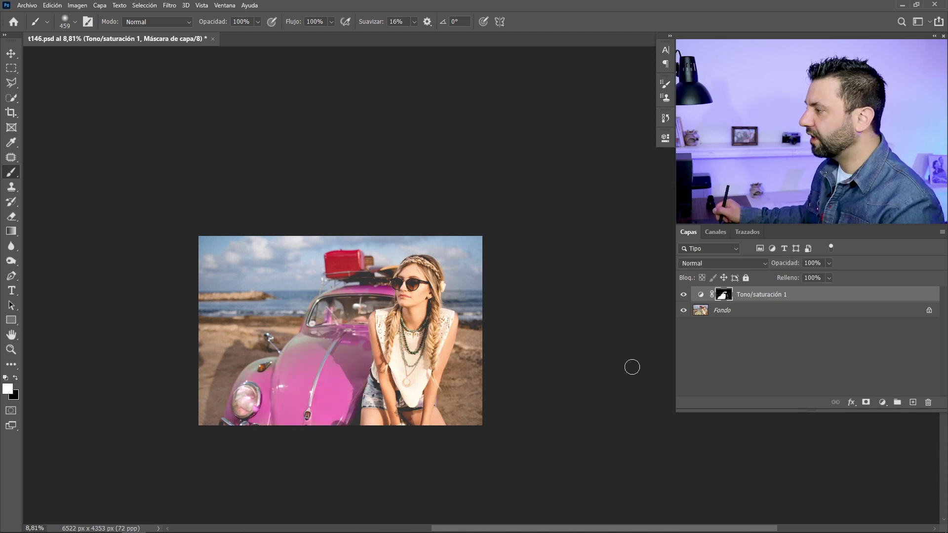
pyautogui.keyDown('alt'); pyautogui.click(722, 295); pyautogui.keyUp('alt')
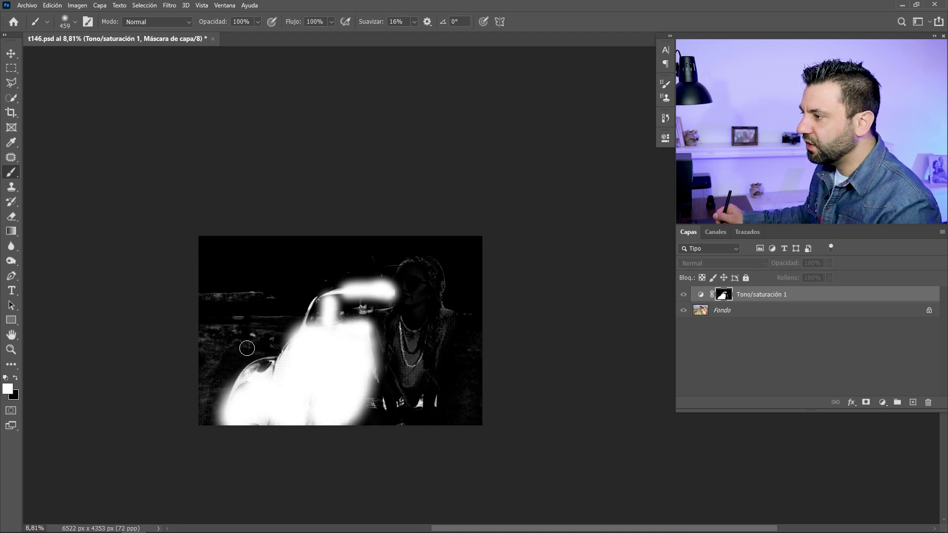
pyautogui.keyDown('alt'); pyautogui.click(723, 296); pyautogui.keyUp('alt')
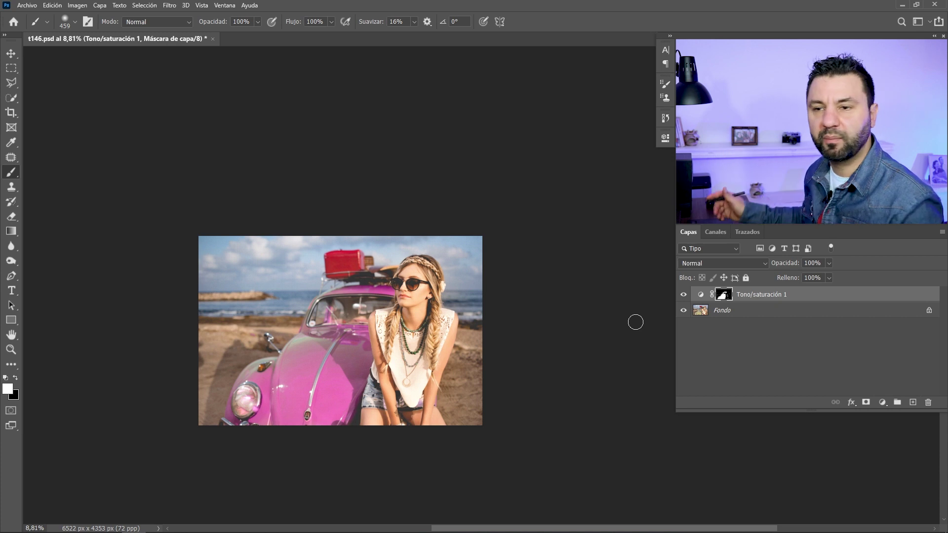
pyautogui.keyDown('shift'); pyautogui.click(724, 294); pyautogui.keyUp('shift')
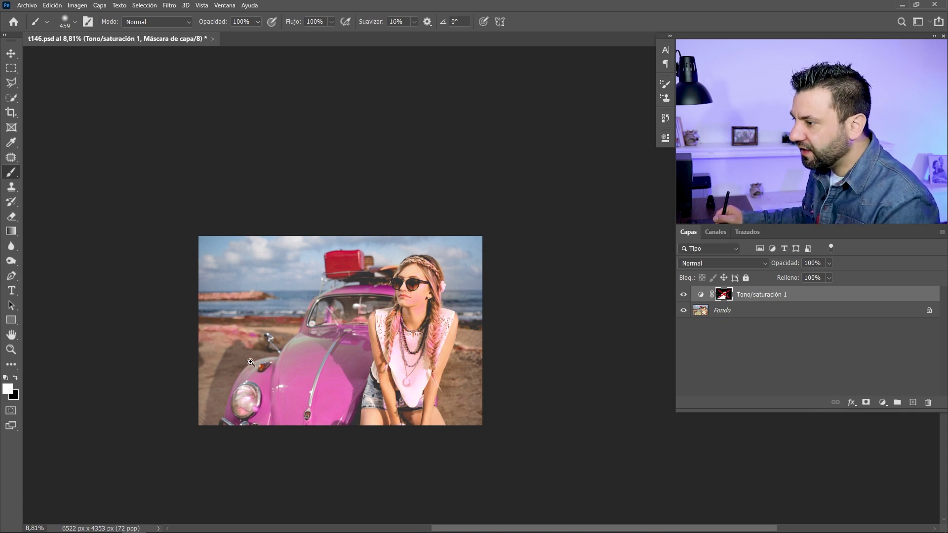
# On a new empty layer, circle the pink-tinted sand and rocks in green.
pyautogui.moveTo(250, 362); pyautogui.dragTo(296, 362)
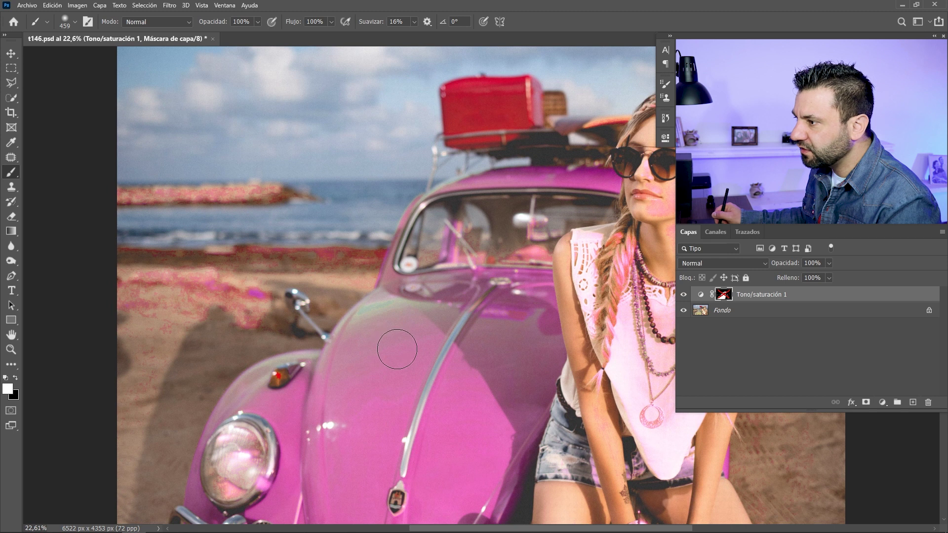
pyautogui.hotkey('ctrl', 'shift', 'alt', 'n')
pyautogui.moveTo(198, 250); pyautogui.dragTo(117, 250)
pyautogui.moveTo(119, 320)
pyautogui.mouseDown()
pyautogui.moveTo(309, 298)
pyautogui.moveTo(213, 241)
pyautogui.mouseUp()
pyautogui.moveTo(118, 163); pyautogui.dragTo(167, 224)
# Circle the pink tint on the woman's face and braid, then delete the annotation layer.
pyautogui.moveTo(604, 269)
pyautogui.mouseDown()
pyautogui.moveTo(508, 263)
pyautogui.moveTo(417, 227)
pyautogui.mouseUp()
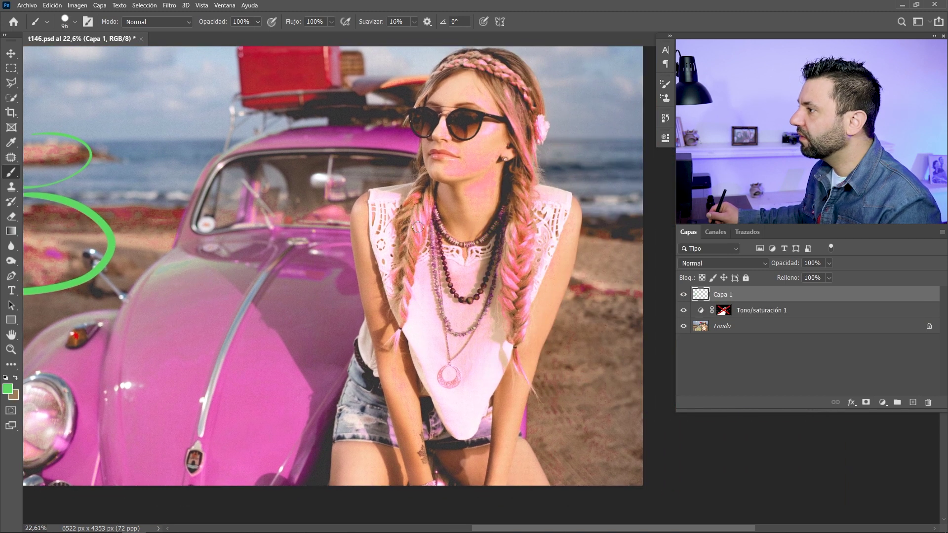
pyautogui.moveTo(459, 138)
pyautogui.mouseDown()
pyautogui.moveTo(473, 188)
pyautogui.moveTo(541, 170)
pyautogui.mouseUp()
pyautogui.moveTo(514, 232)
pyautogui.mouseDown()
pyautogui.moveTo(493, 321)
pyautogui.moveTo(519, 252)
pyautogui.mouseUp()
pyautogui.scroll(-3, 386, 372)
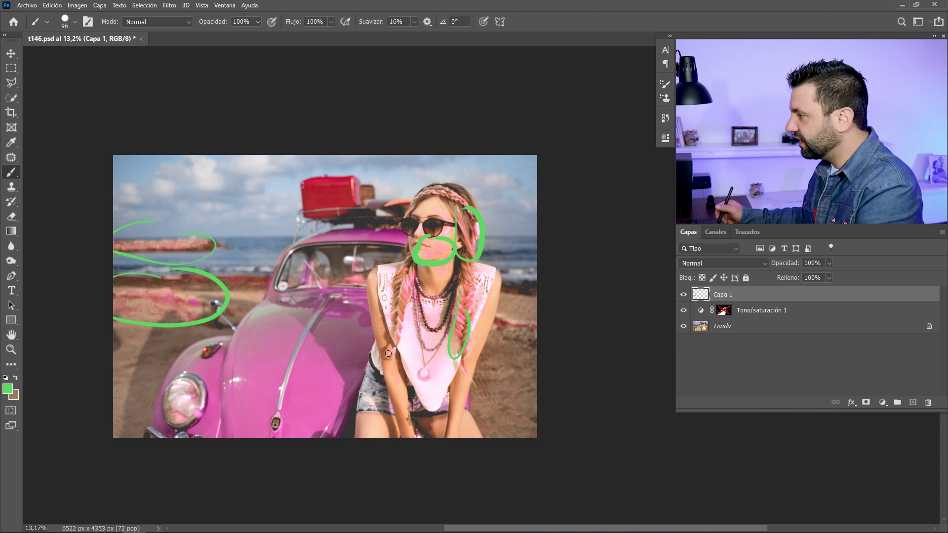
pyautogui.press('Delete')
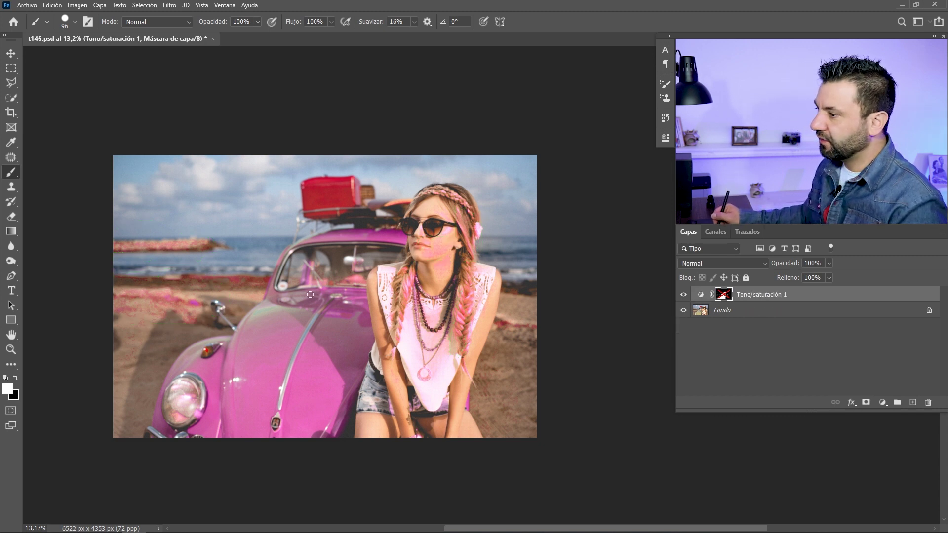
# Re-enable the Tono/saturación 1 mask, zoom in on the car, and set the brush to 71 px.
pyautogui.scroll(-2, 294, 295)
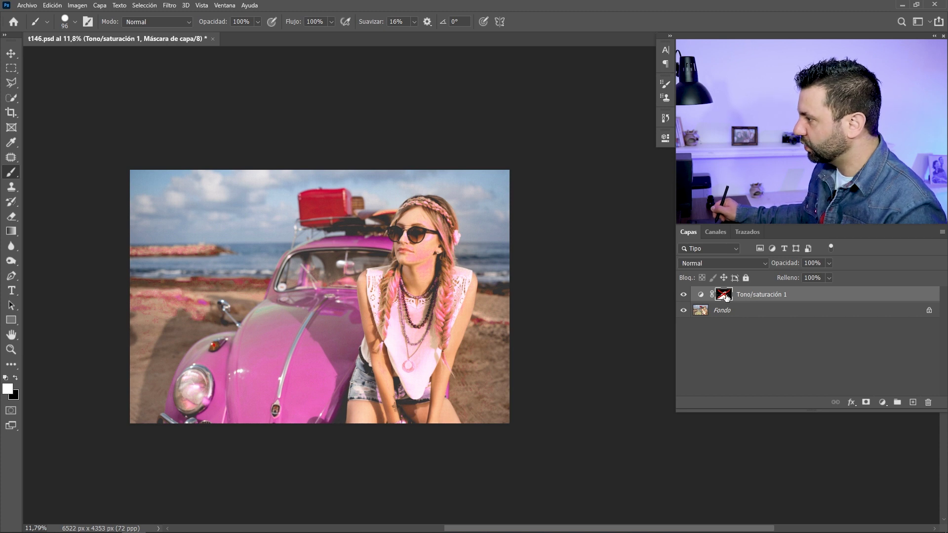
pyautogui.press('\\')
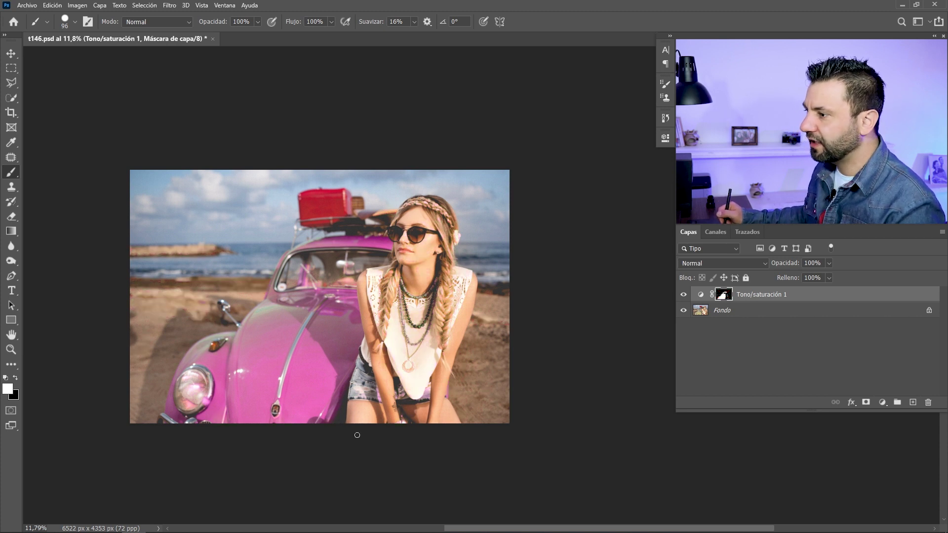
pyautogui.moveTo(208, 325); pyautogui.dragTo(246, 323)
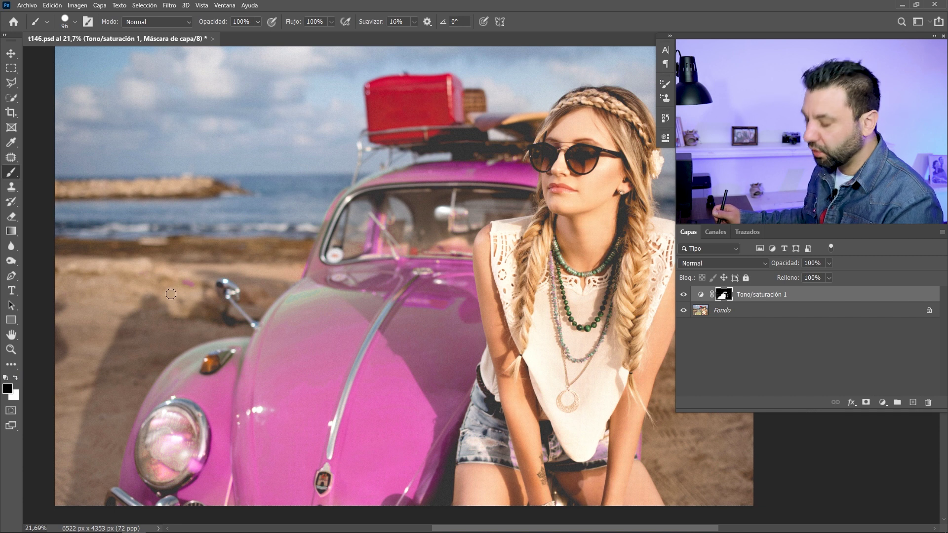
pyautogui.moveTo(178, 290); pyautogui.dragTo(204, 283)
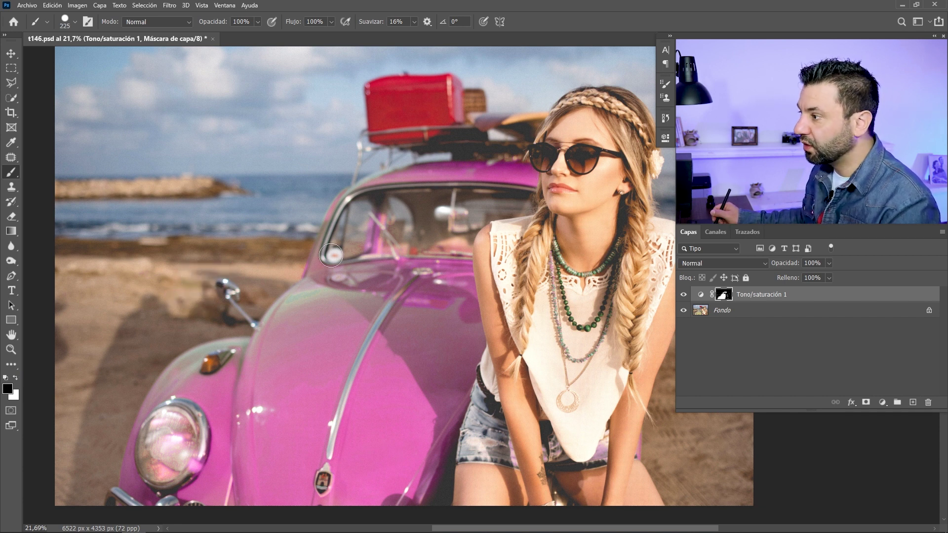
pyautogui.moveTo(366, 237); pyautogui.dragTo(395, 236)
pyautogui.moveTo(328, 233); pyautogui.dragTo(316, 246)
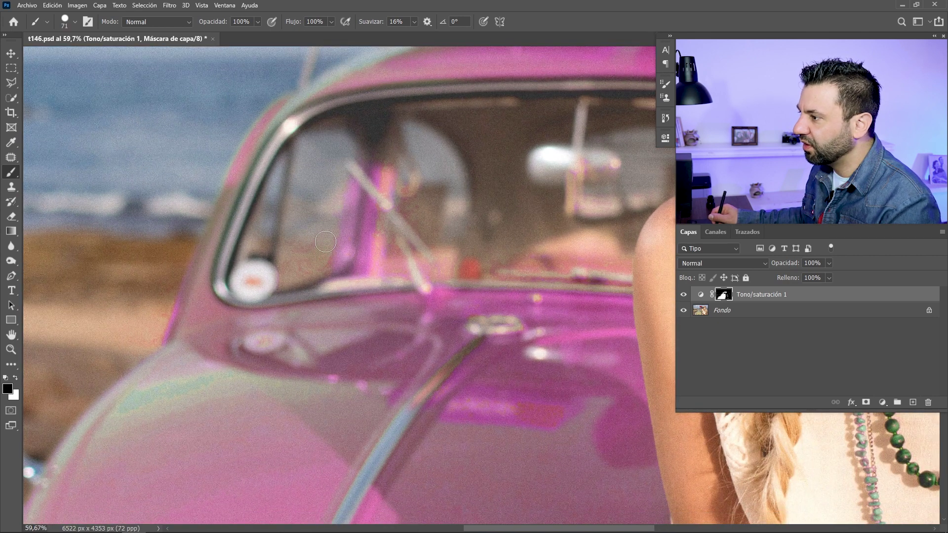
# Switch to a soft round brush and adjust its size for the headlight.
pyautogui.rightClick(315, 245)
pyautogui.click(384, 336)
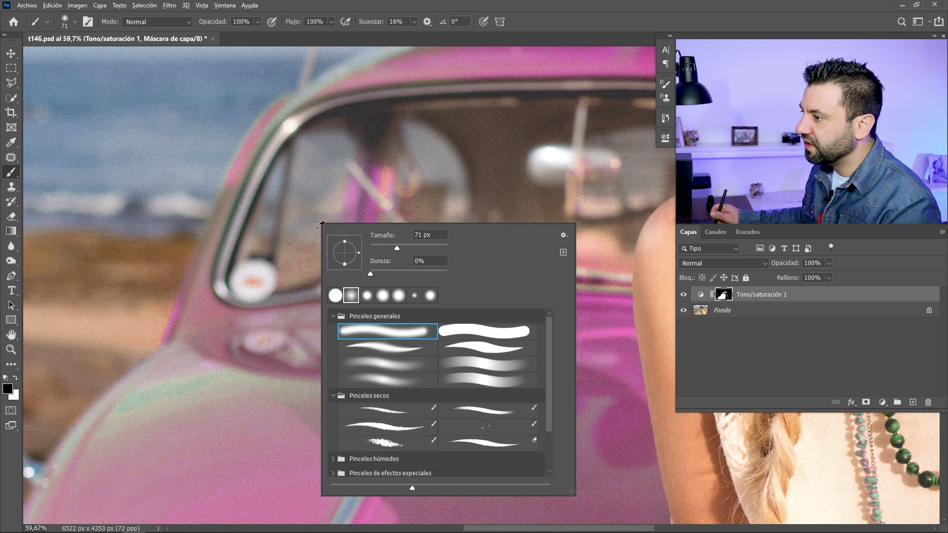
pyautogui.moveTo(321, 230); pyautogui.dragTo(310, 228)
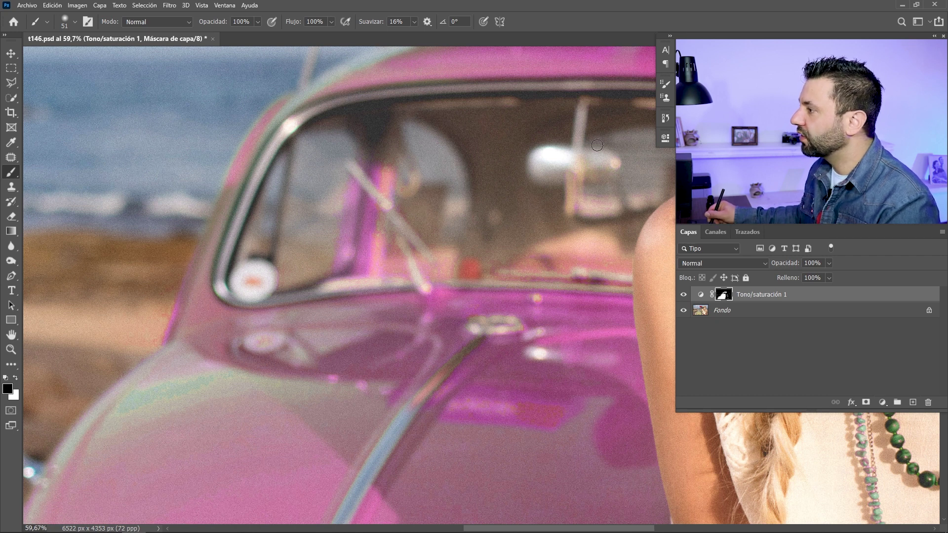
pyautogui.moveTo(415, 234); pyautogui.dragTo(442, 235)
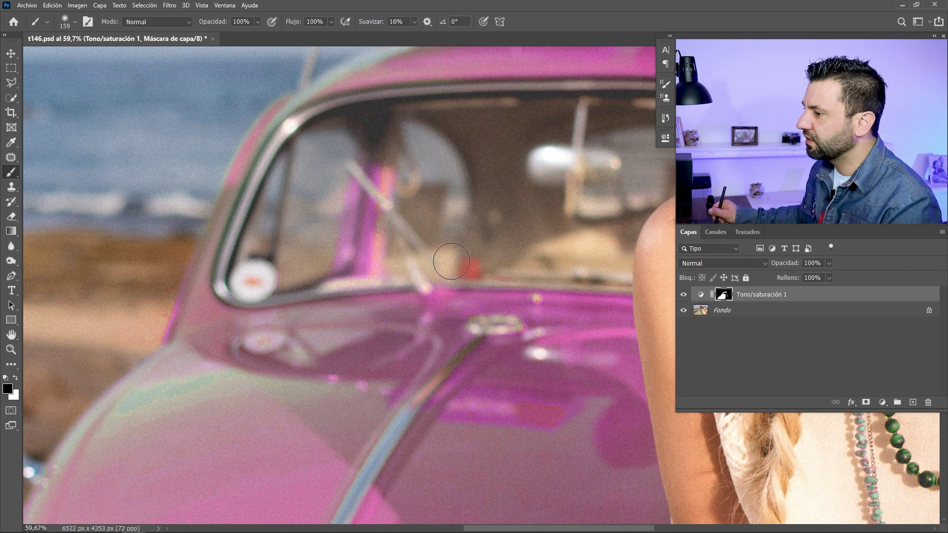
# Paint black on the mask over the upper and lower headlight to remove the pink.
pyautogui.scroll(-2, 487, 271)
pyautogui.scroll(-1, 487, 271)
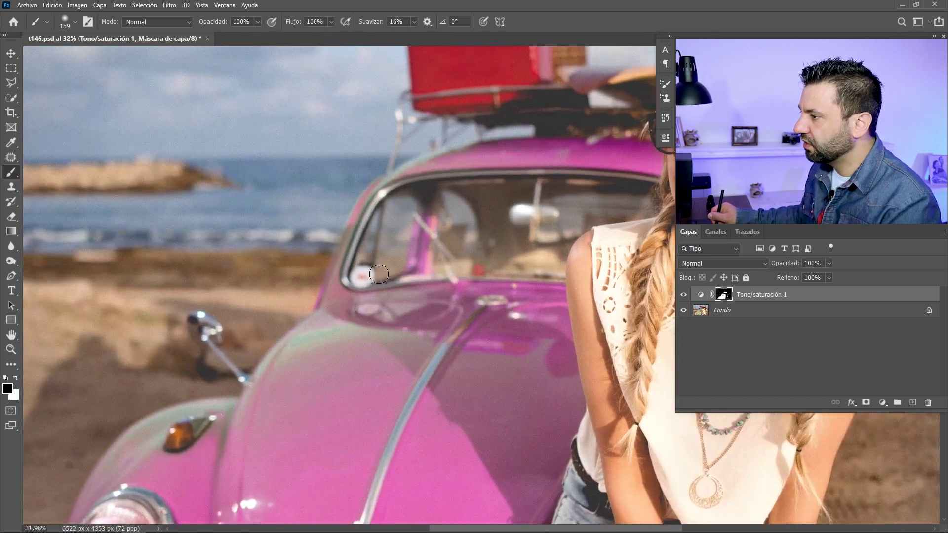
pyautogui.scroll(-3, 373, 273)
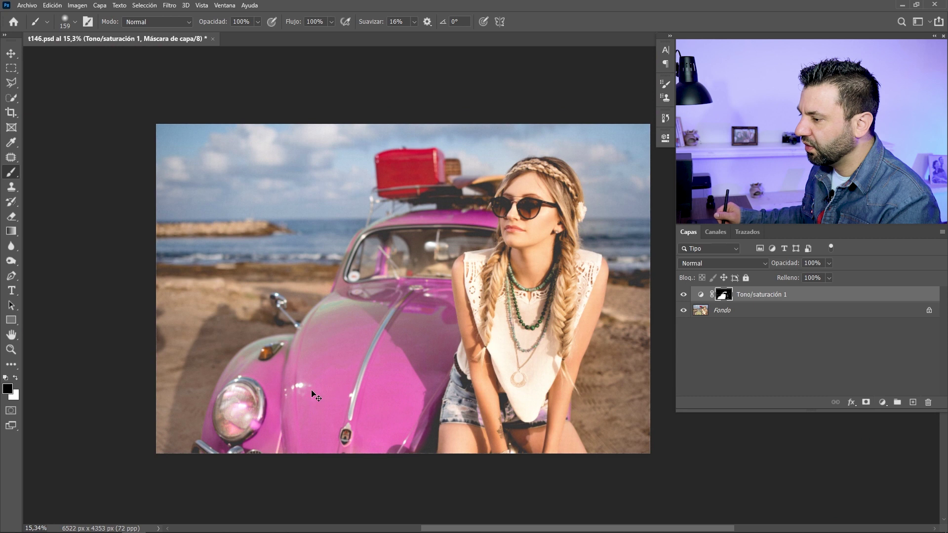
pyautogui.scroll(1, 247, 405)
pyautogui.scroll(3, 247, 404)
pyautogui.moveTo(261, 356)
pyautogui.mouseDown()
pyautogui.moveTo(284, 395)
pyautogui.moveTo(281, 418)
pyautogui.mouseUp()
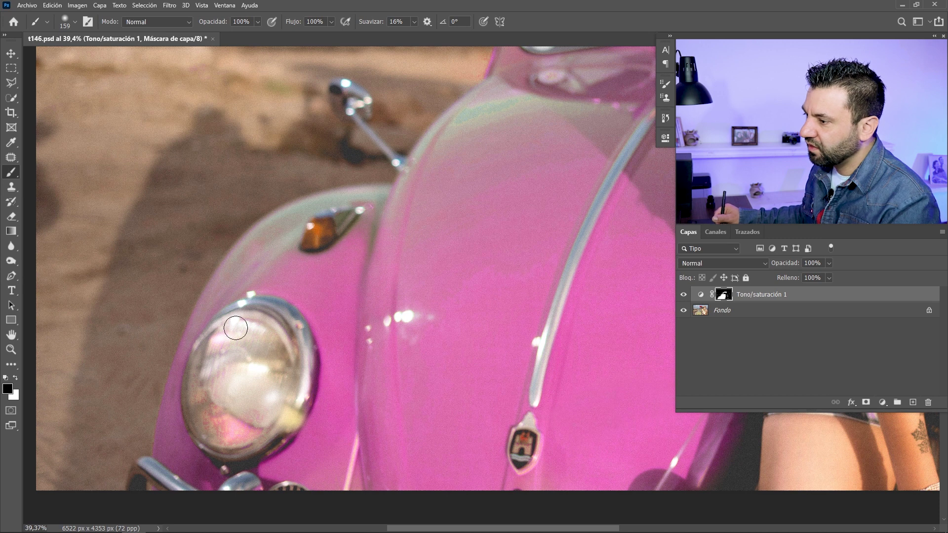
pyautogui.moveTo(228, 408); pyautogui.dragTo(230, 440)
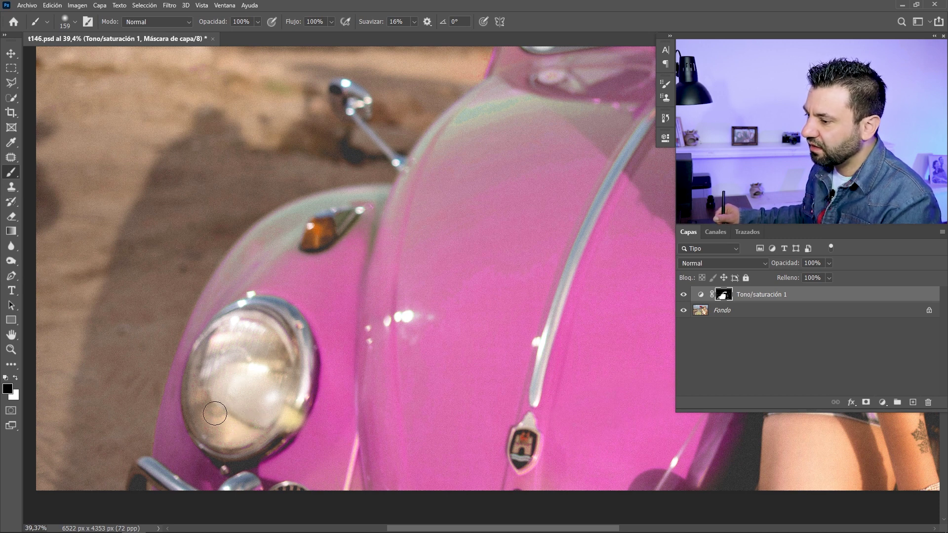
pyautogui.scroll(-5, 299, 361)
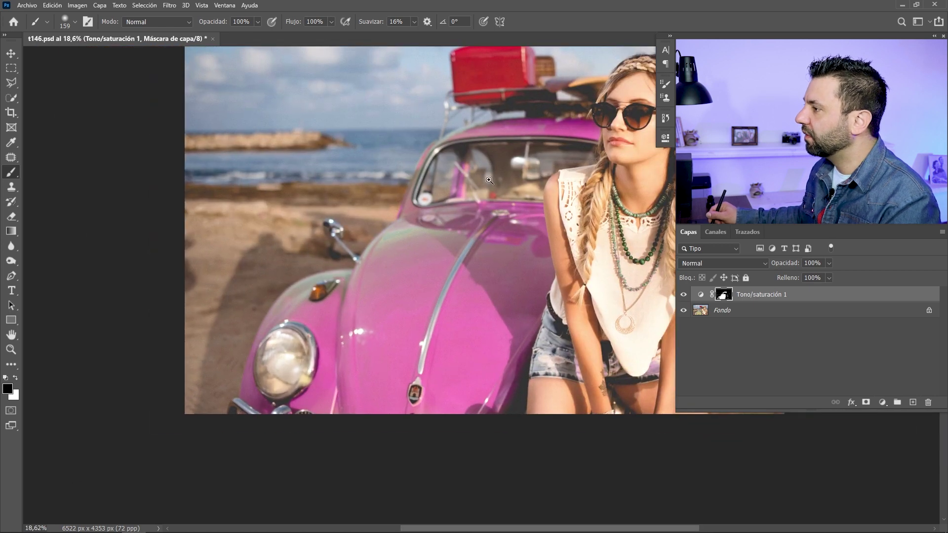
pyautogui.click(488, 180)
pyautogui.click(489, 180)
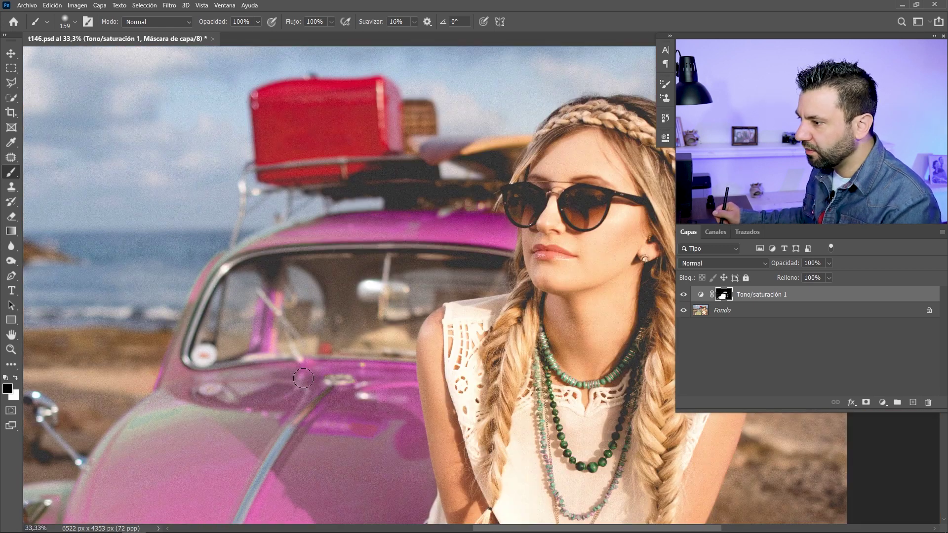
pyautogui.scroll(-4, 403, 389)
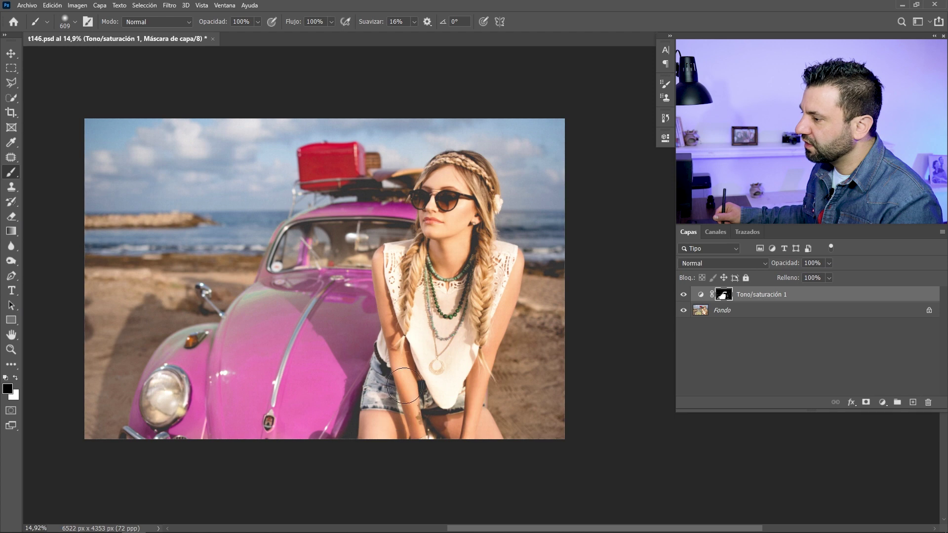